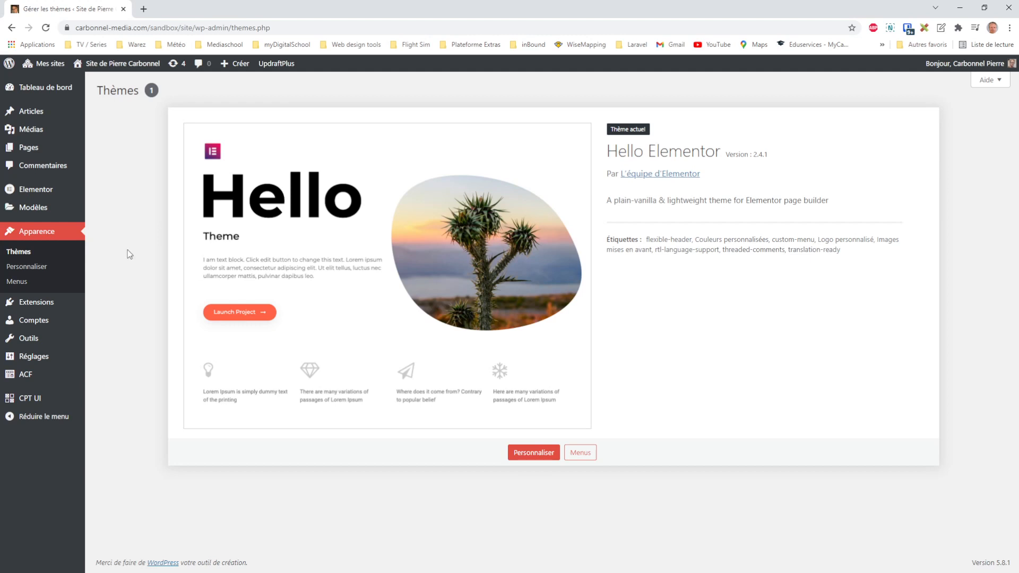
# View the site's front page and check where its title and slogan are defined in the general settings
pyautogui.click(102, 64)
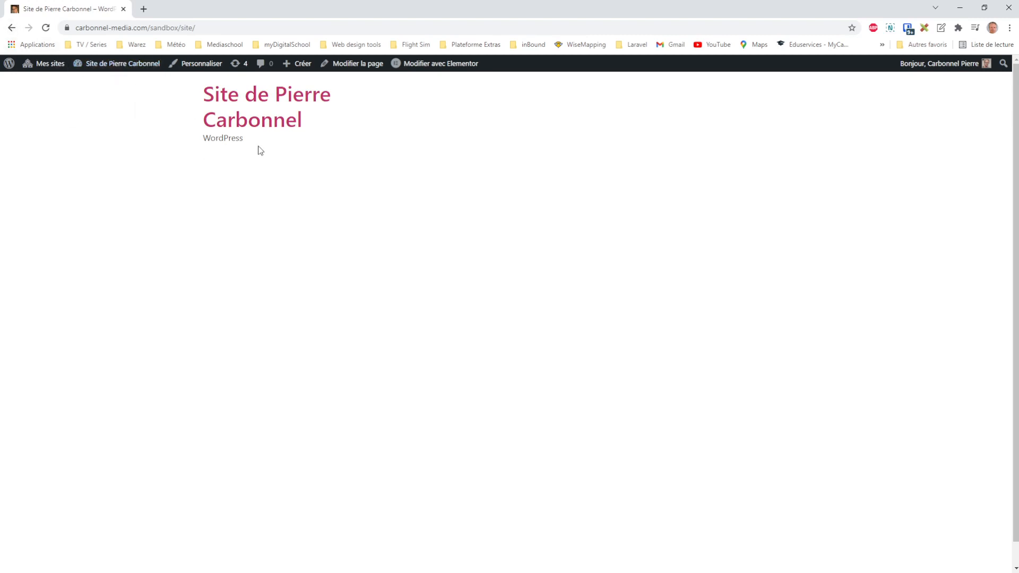
pyautogui.click(12, 28)
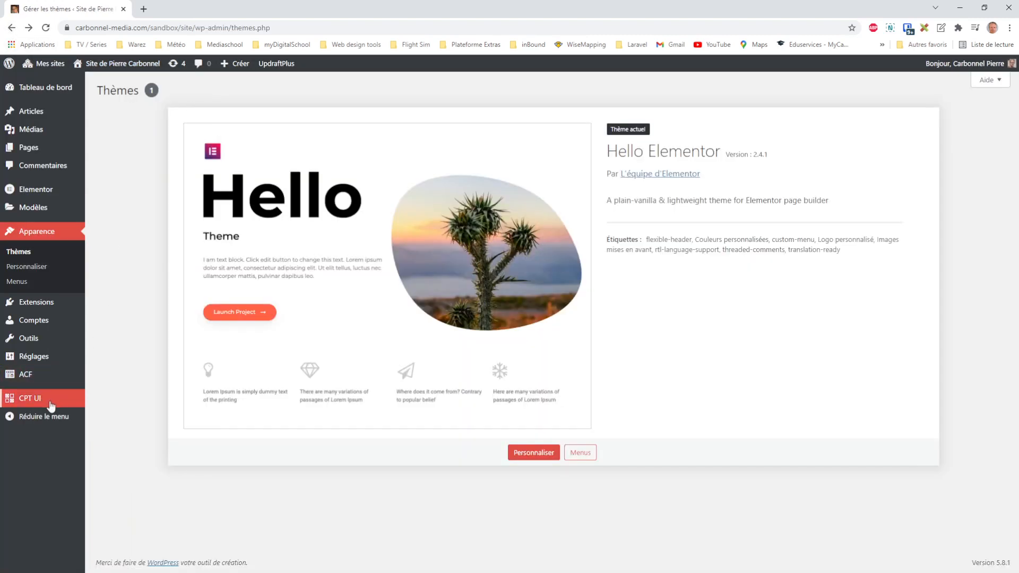
pyautogui.moveTo(32, 356)
pyautogui.click(108, 359)
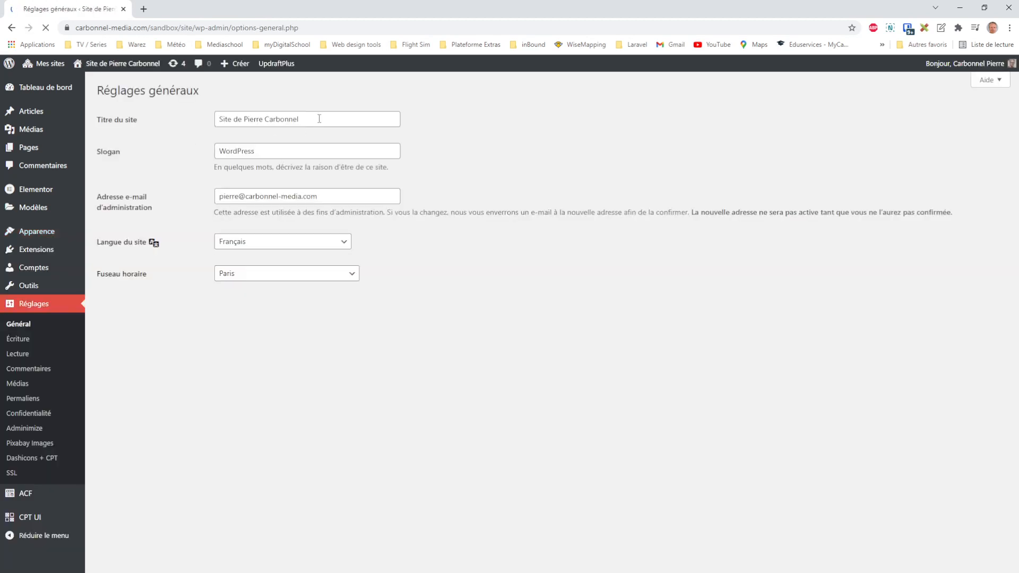
pyautogui.click(286, 154)
pyautogui.doubleClick(286, 154)
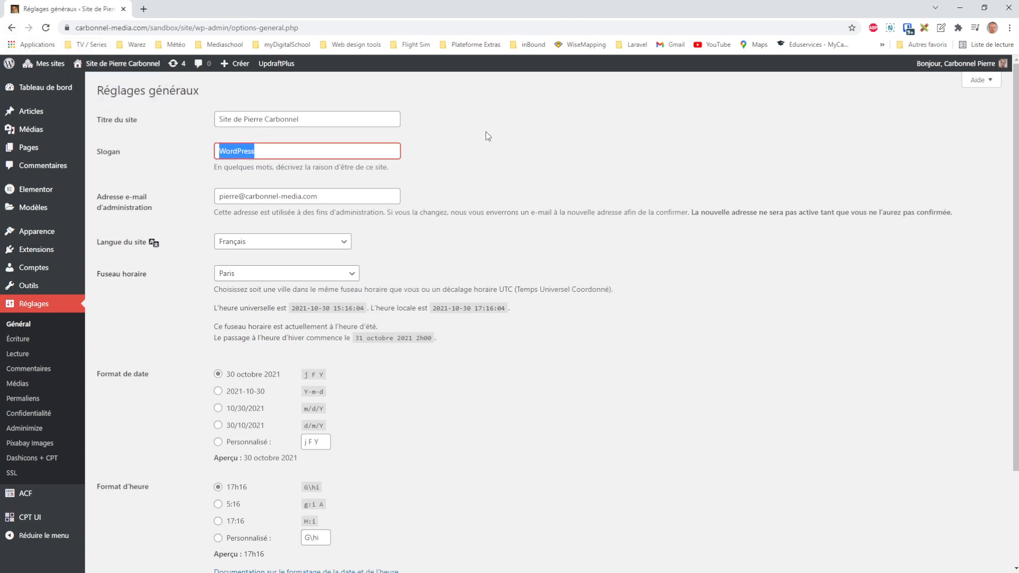
pyautogui.click(122, 63)
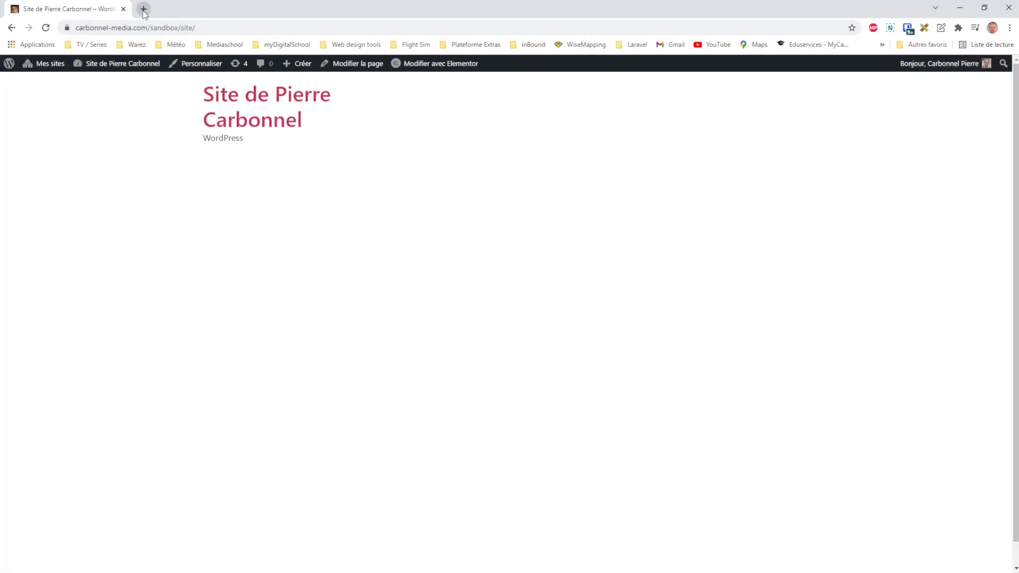
# Open wordpress.org in a new browser tab
pyautogui.click(142, 8)
pyautogui.click(166, 29)
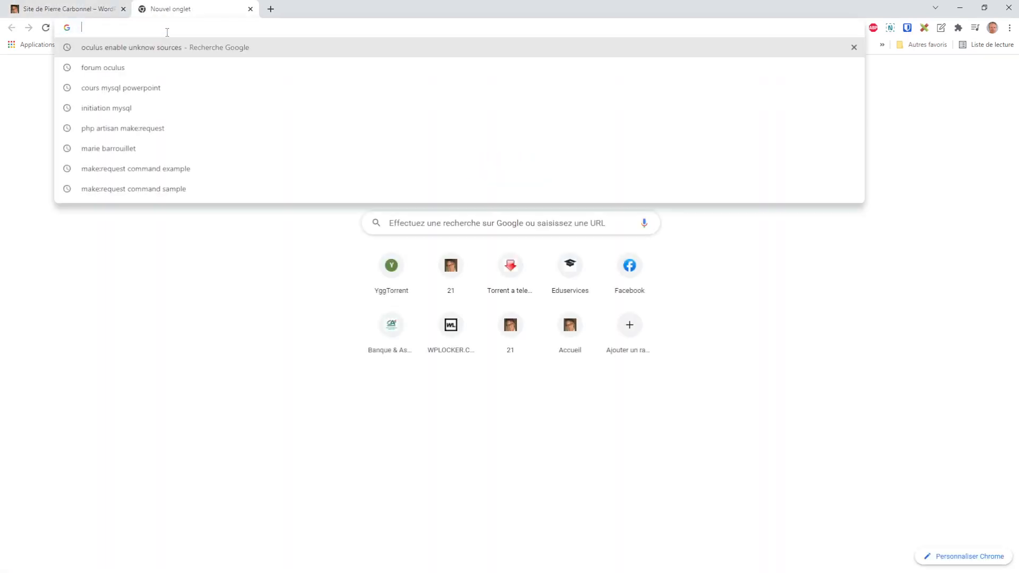
pyautogui.write('wordpress')
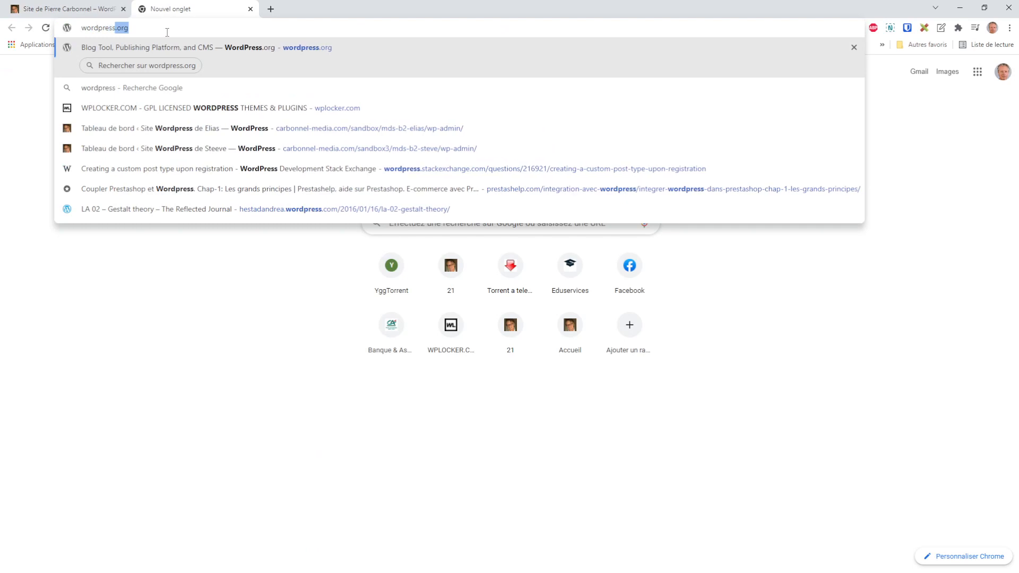
pyautogui.press('Return')
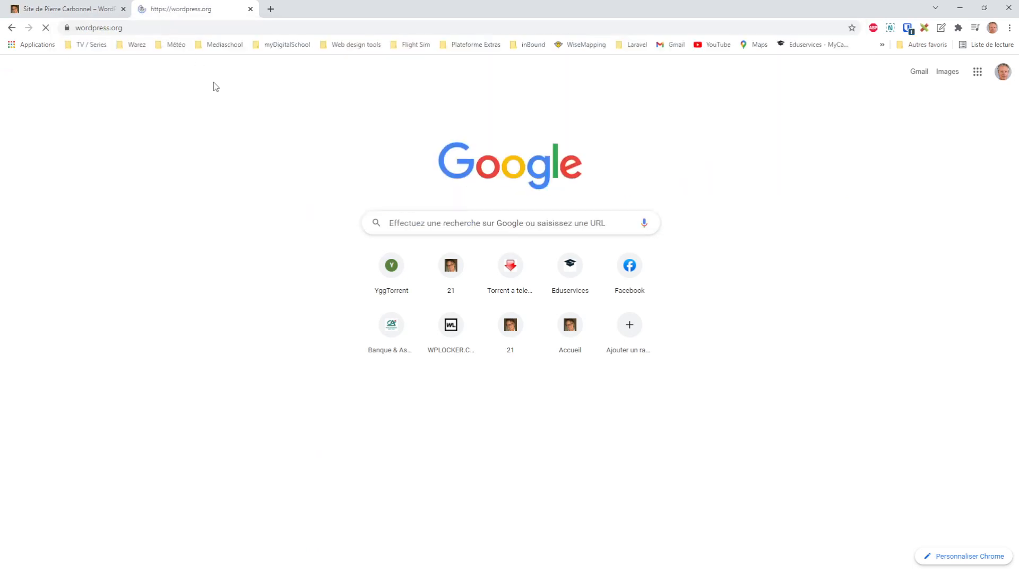
# Search wordpress.org for "template hierarchie"
pyautogui.write('te')
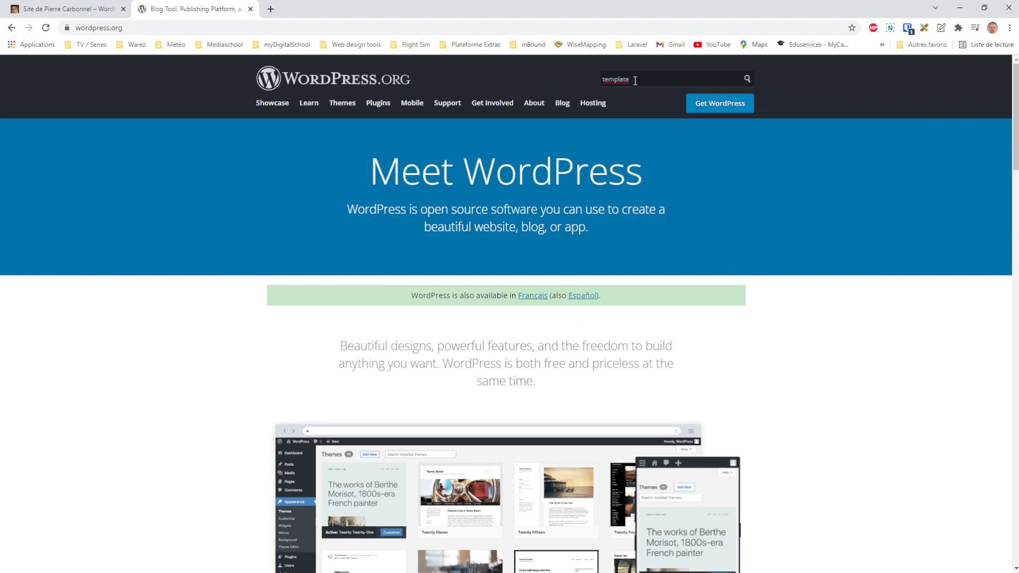
pyautogui.write('mpalte the')
pyautogui.write('erarchi')
pyautogui.press('Return')
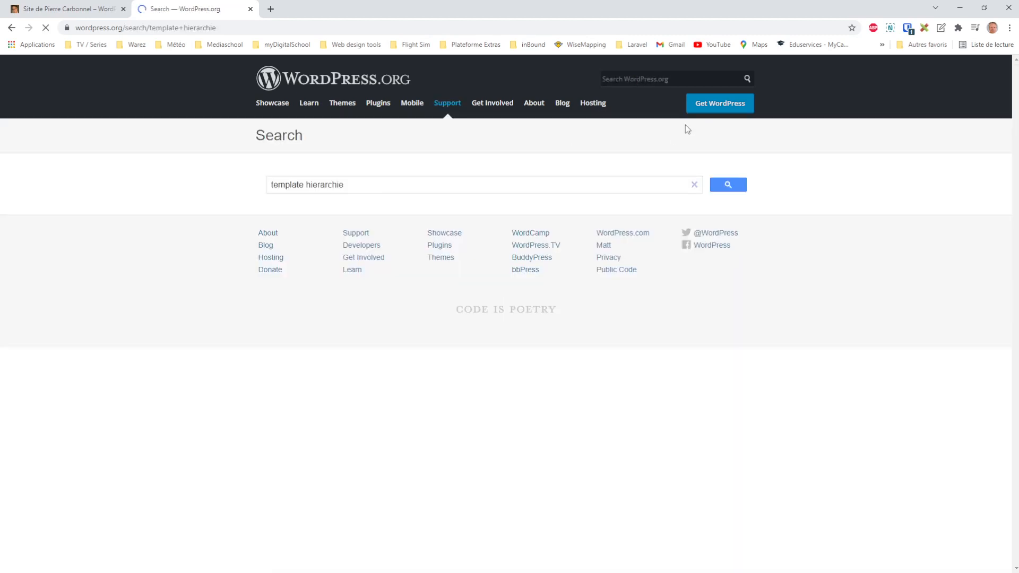
# Open the full-size Visual Overview diagram from the Template Hierarchy handbook article and compare it with the site's front page
pyautogui.click(333, 287)
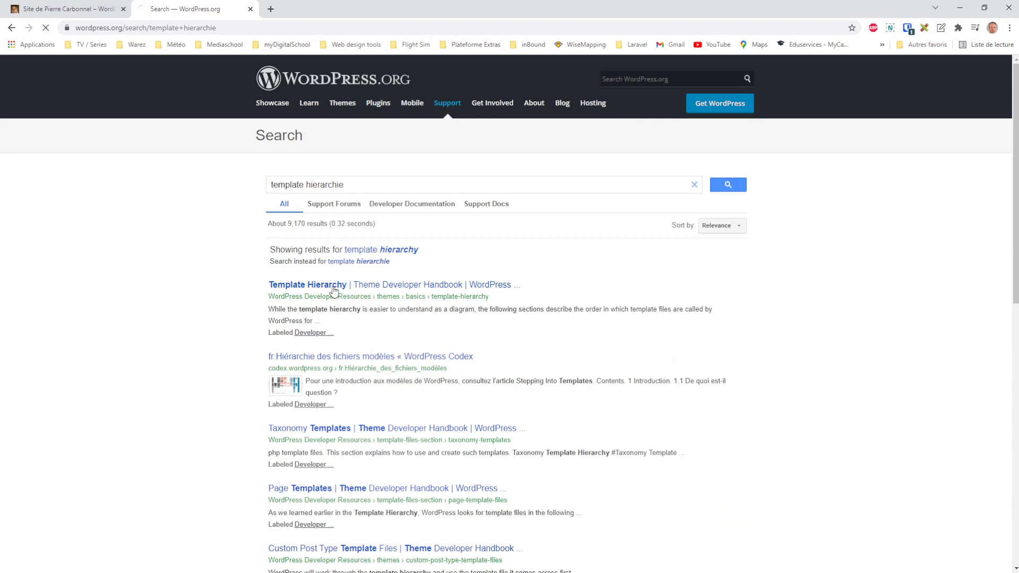
pyautogui.scroll(-15, 573, 357)
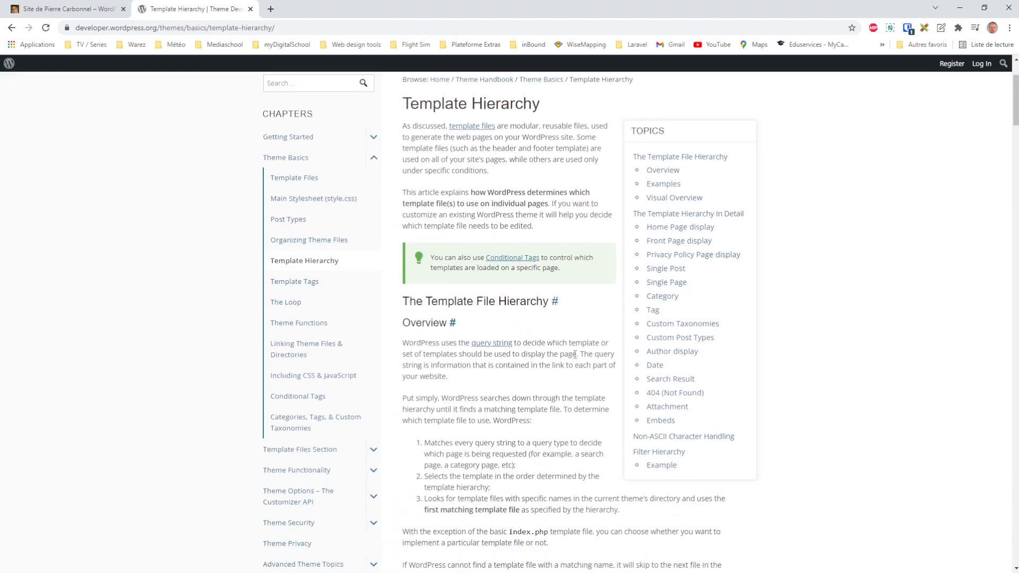
pyautogui.click(577, 354)
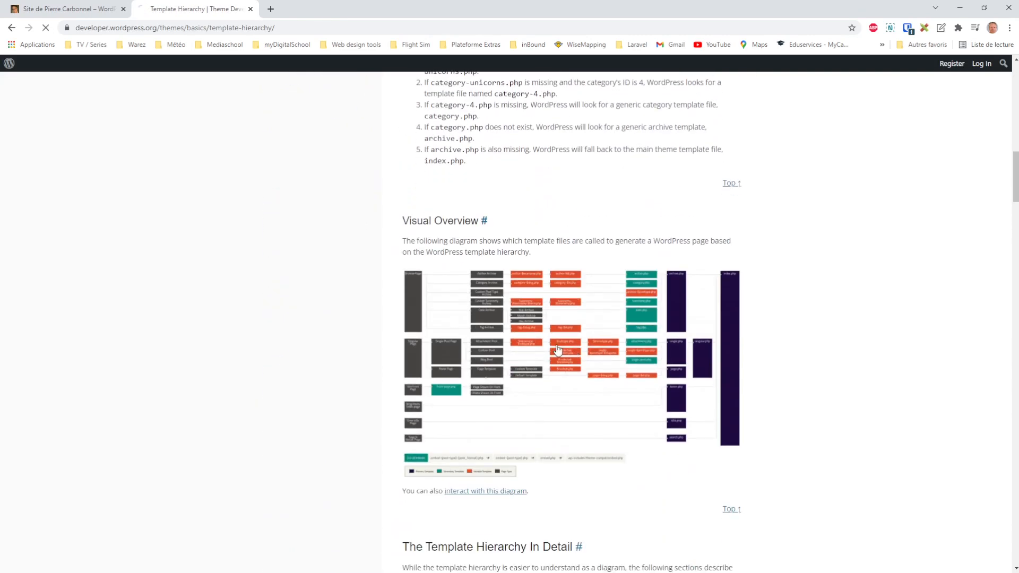
pyautogui.click(537, 257)
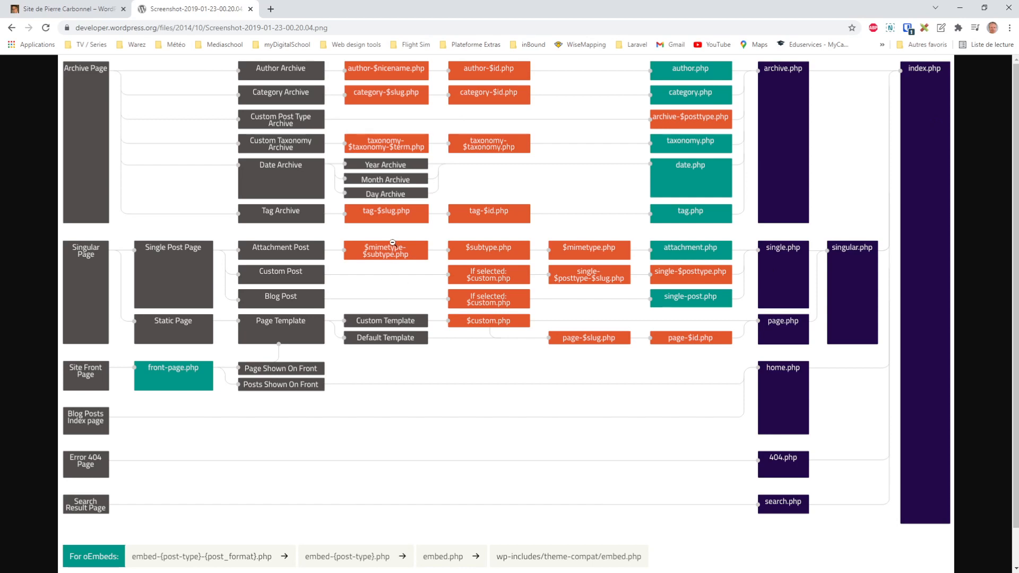
pyautogui.click(77, 13)
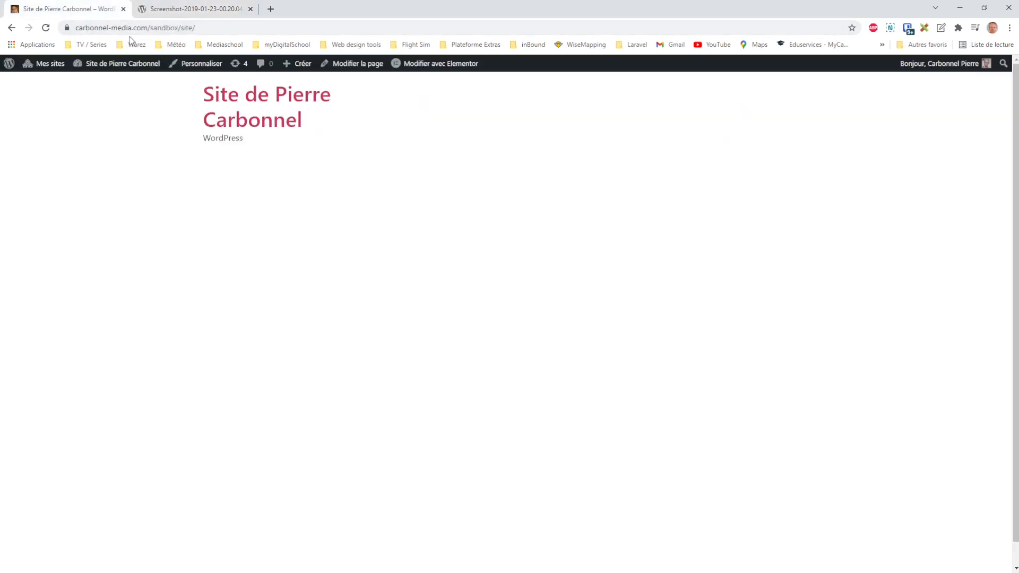
pyautogui.click(205, 9)
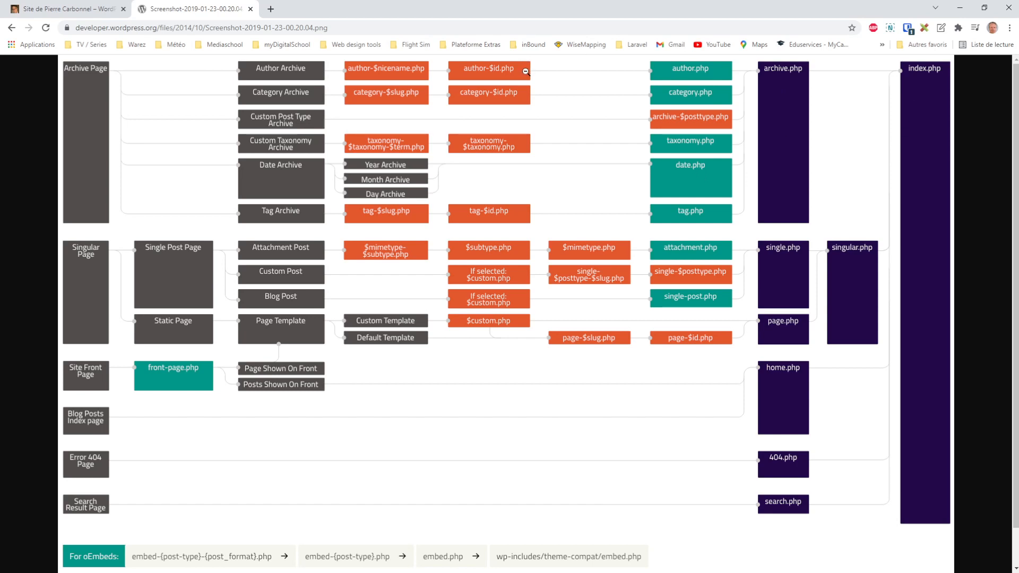
# Return to the site's dashboard and open Elementor's Theme Builder template list
pyautogui.click(101, 10)
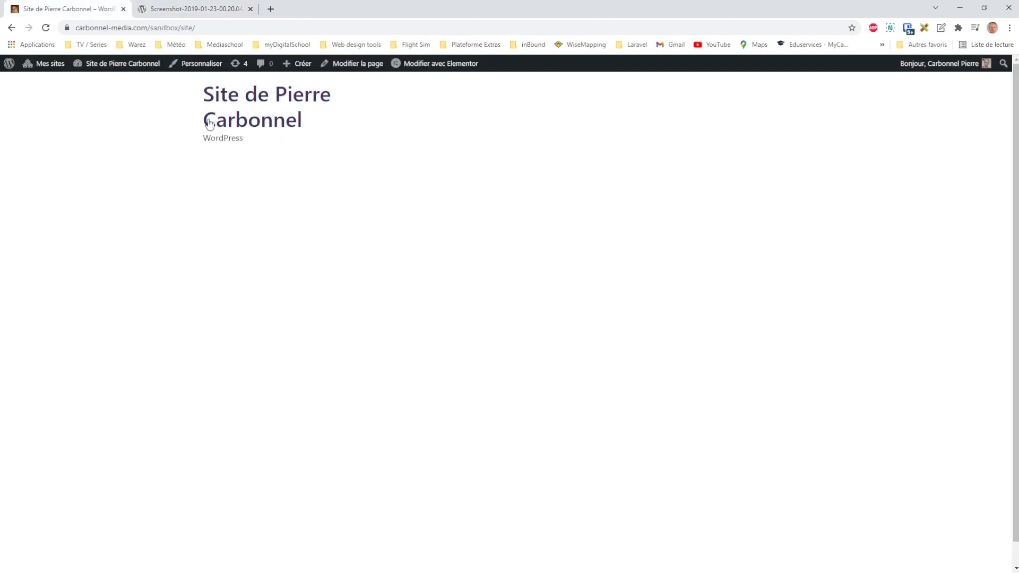
pyautogui.click(96, 83)
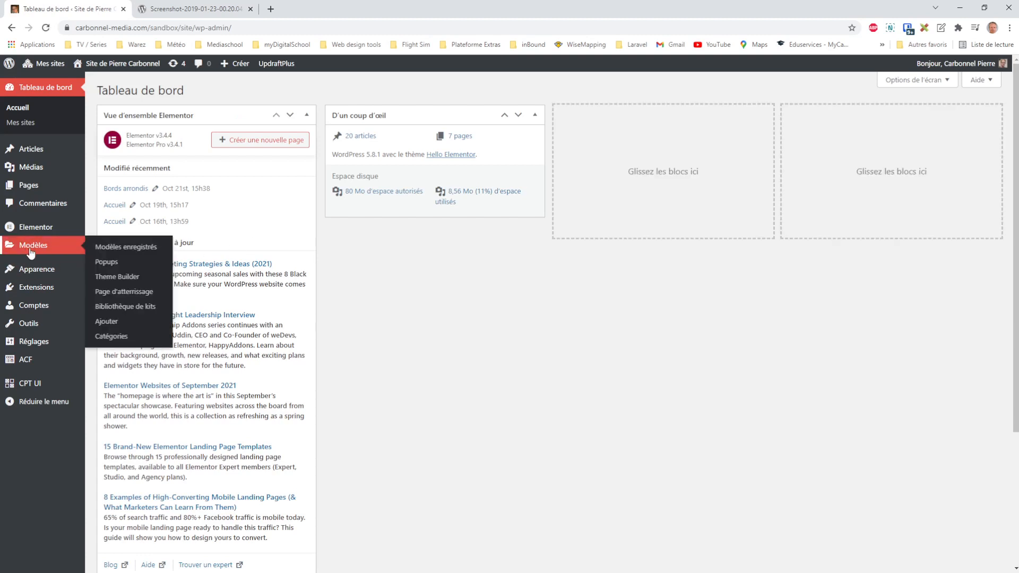
pyautogui.moveTo(33, 245)
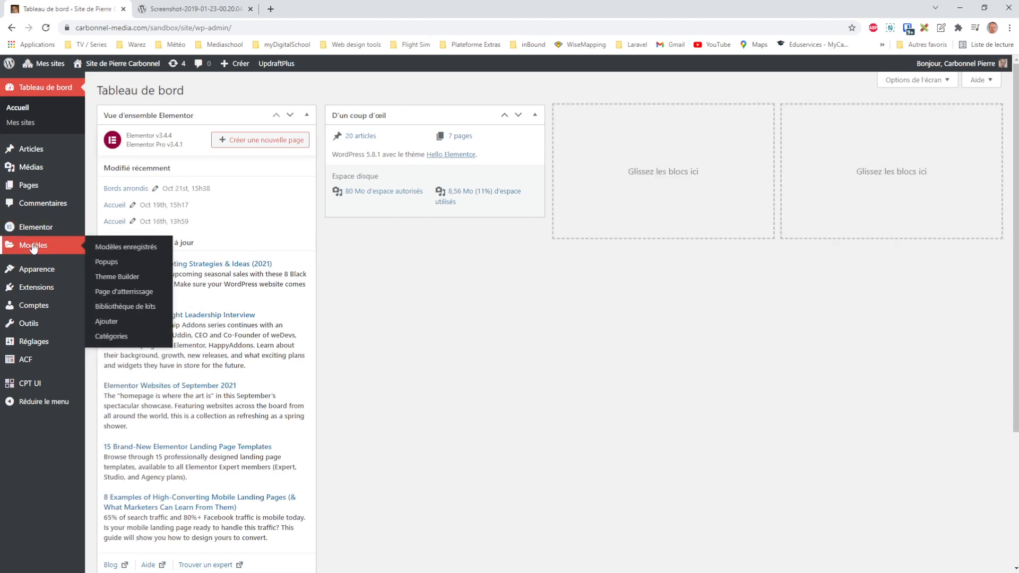
pyautogui.click(126, 283)
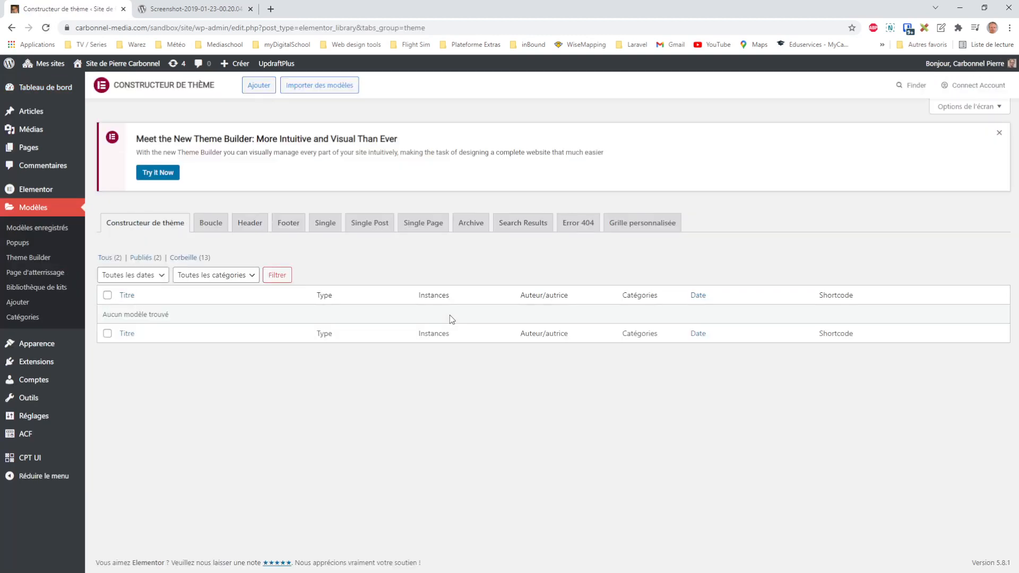
# Compare the Theme Builder's template types with the template hierarchy diagram and the site's current front page
pyautogui.click(229, 9)
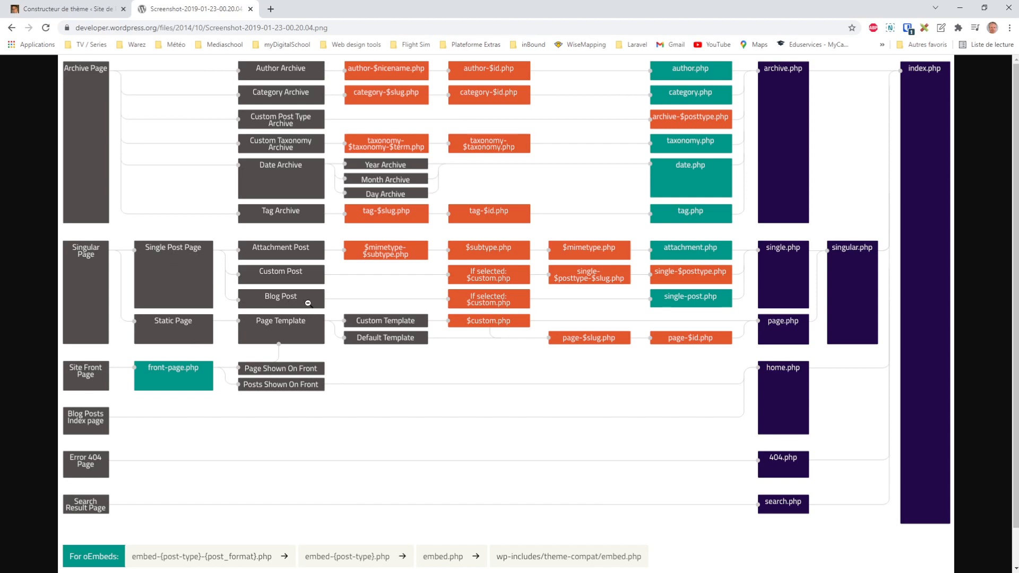
pyautogui.click(78, 13)
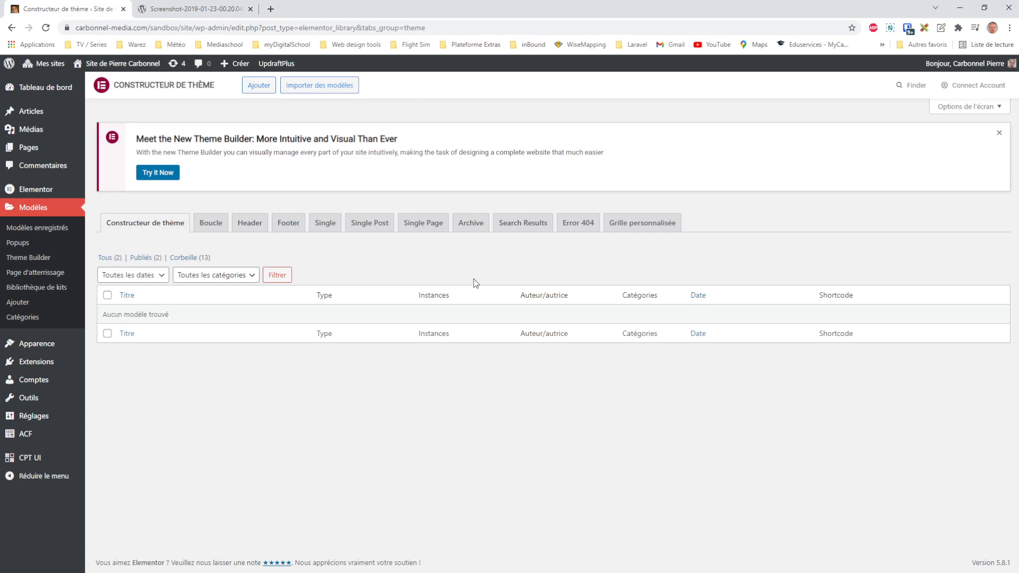
pyautogui.click(122, 63)
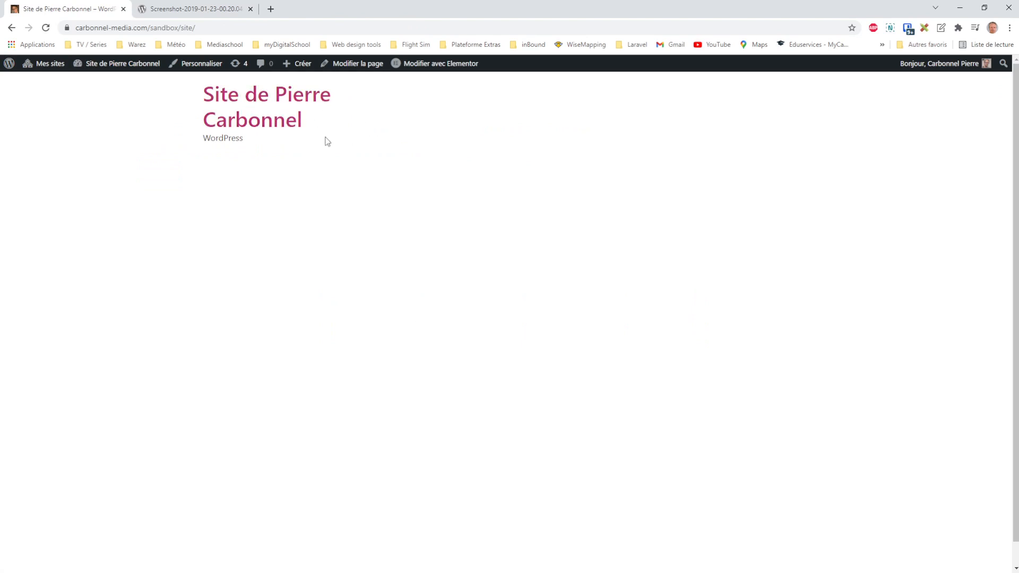
pyautogui.click(11, 28)
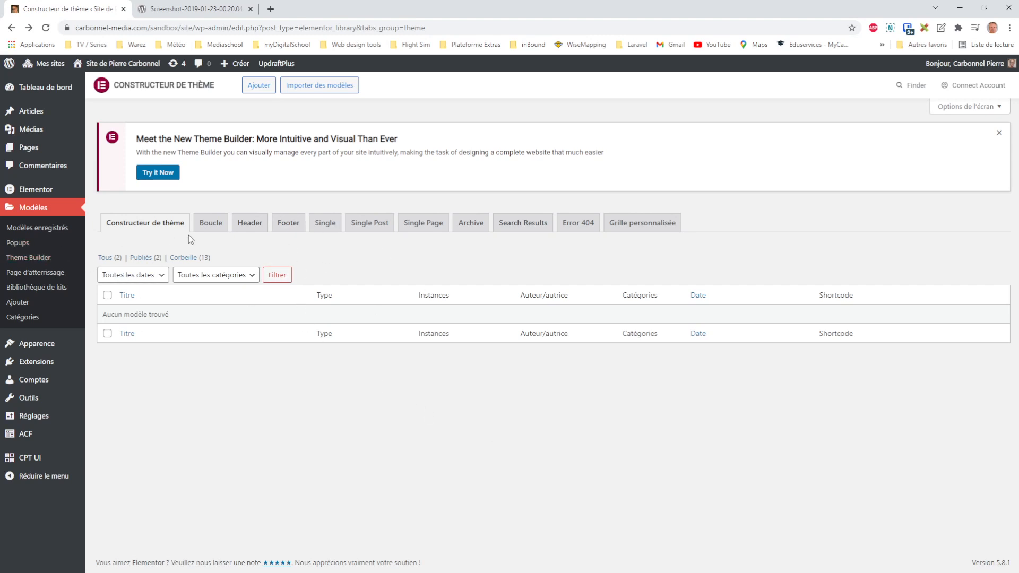
# Create a Header template named "header du site" and dismiss the block library without inserting a ready-made header
pyautogui.click(259, 83)
pyautogui.click(610, 304)
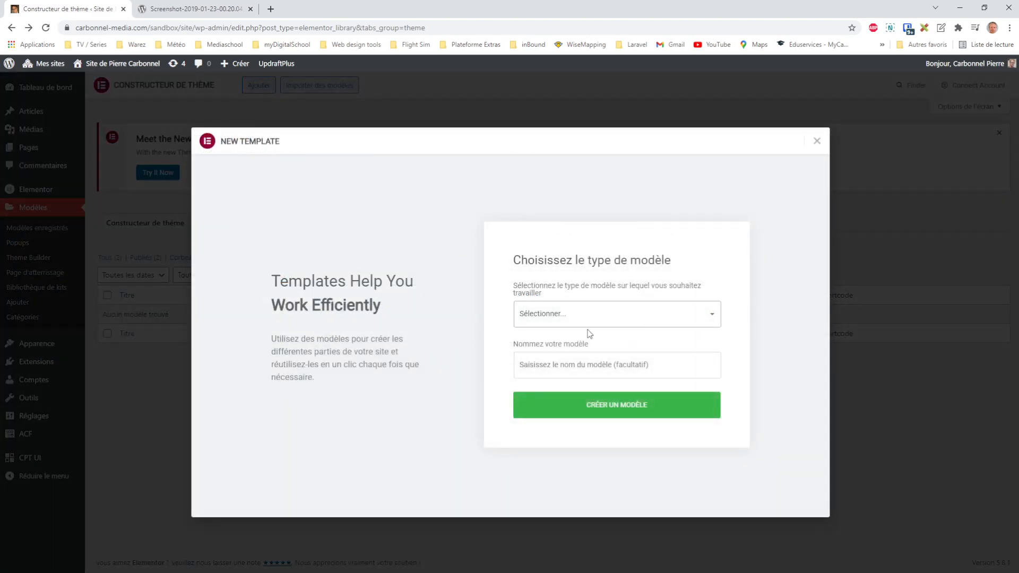
pyautogui.click(556, 441)
pyautogui.click(567, 366)
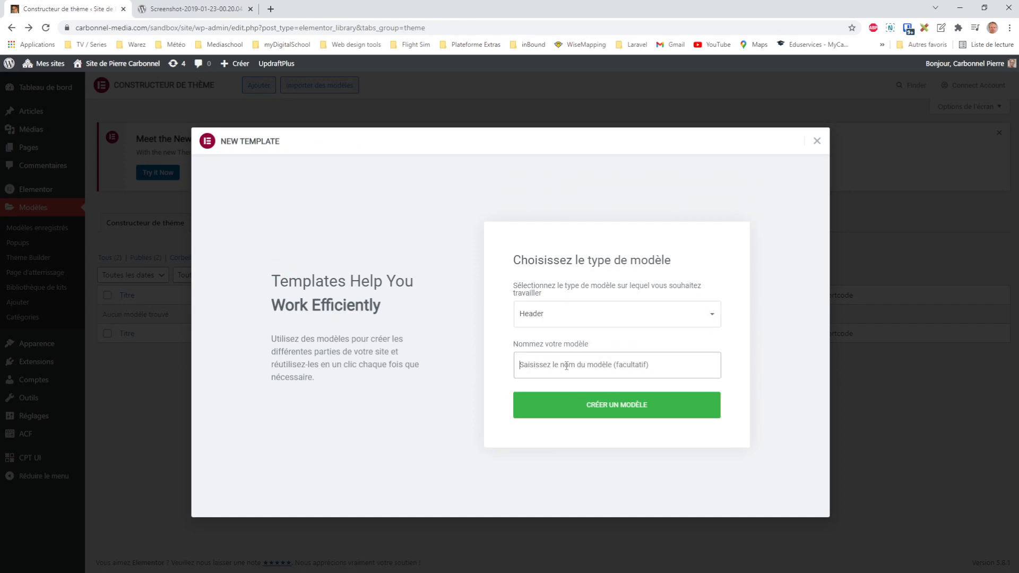
pyautogui.write('header du site')
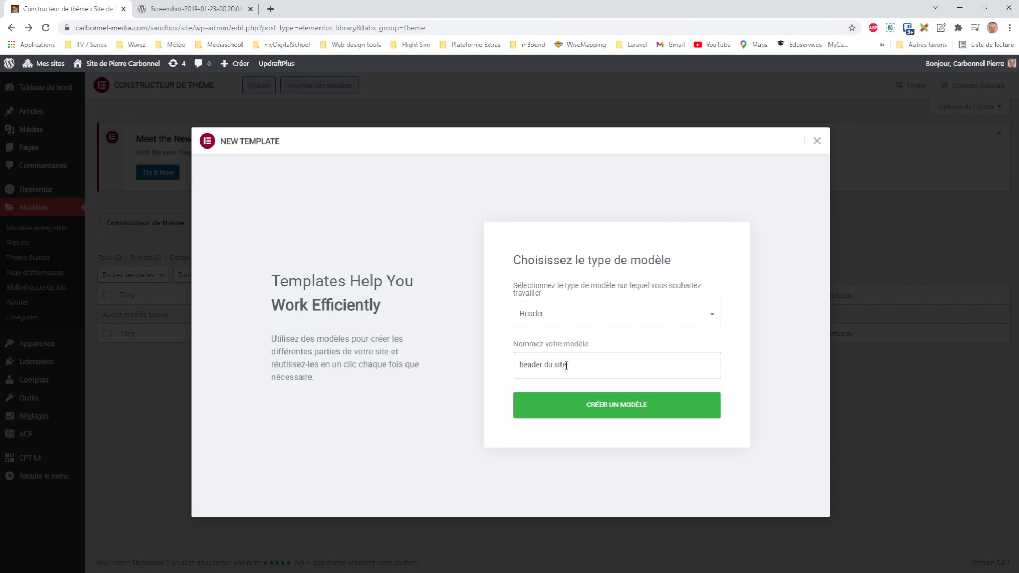
pyautogui.click(636, 406)
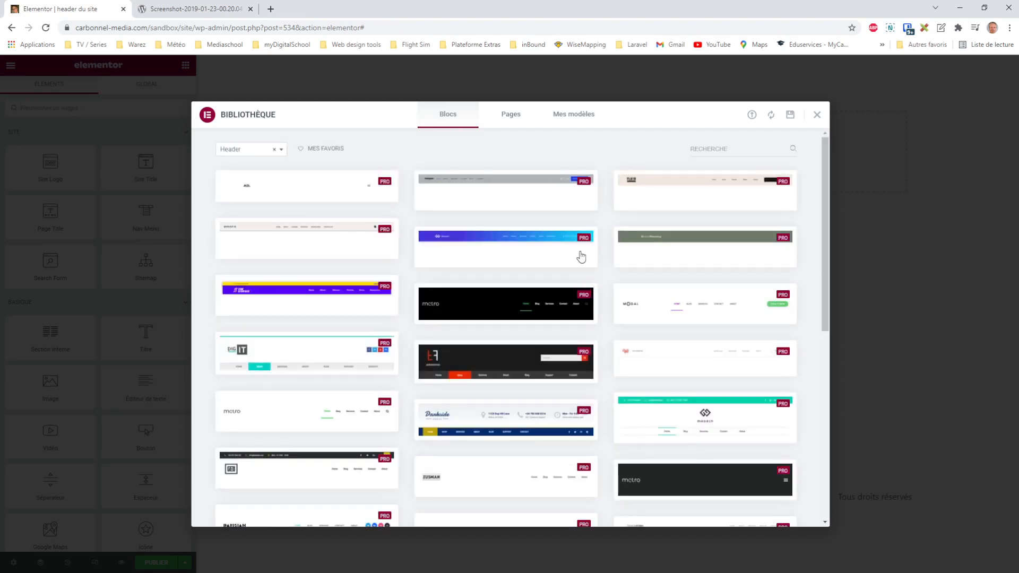
pyautogui.moveTo(825, 211); pyautogui.dragTo(826, 234)
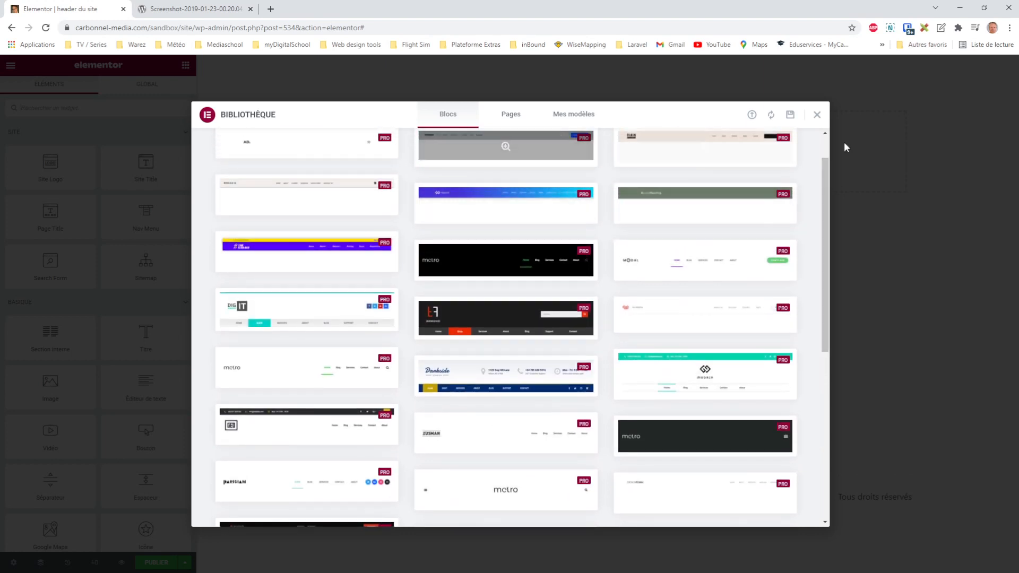
pyautogui.click(818, 114)
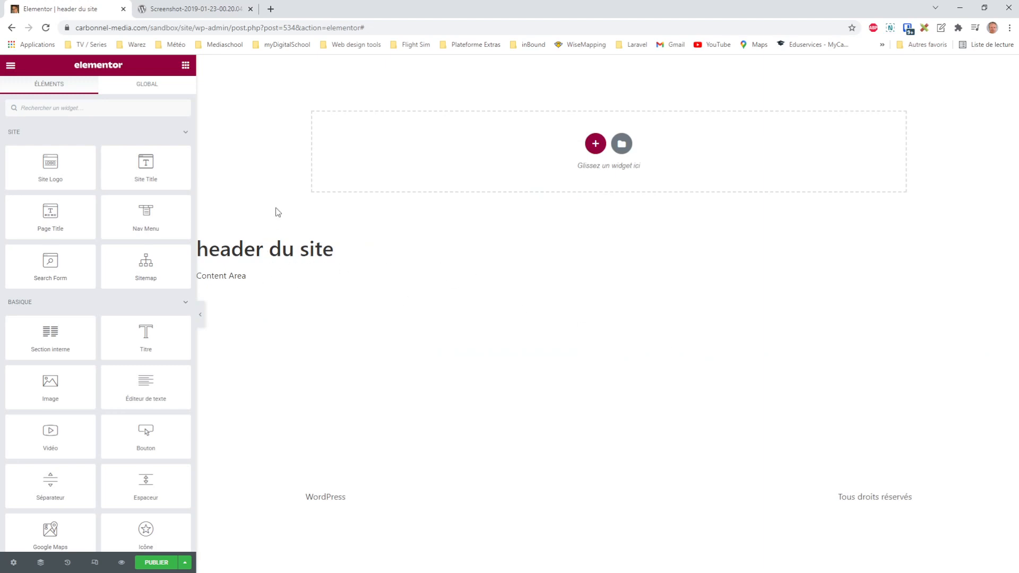
# Examine the placeholder title and content area below the empty header in the template preview
pyautogui.moveTo(251, 277); pyautogui.dragTo(204, 278)
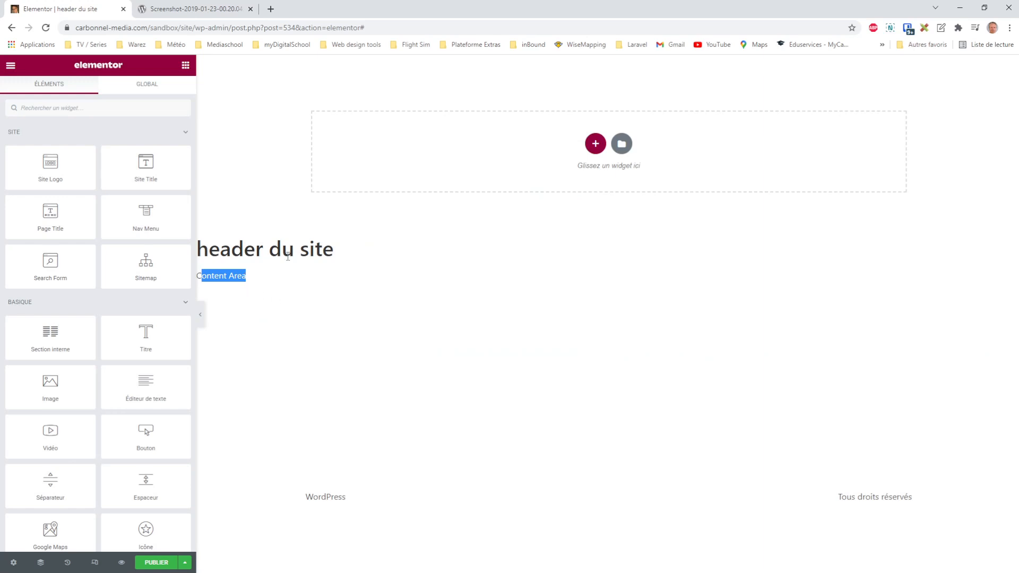
pyautogui.moveTo(339, 252); pyautogui.dragTo(209, 249)
pyautogui.click(288, 291)
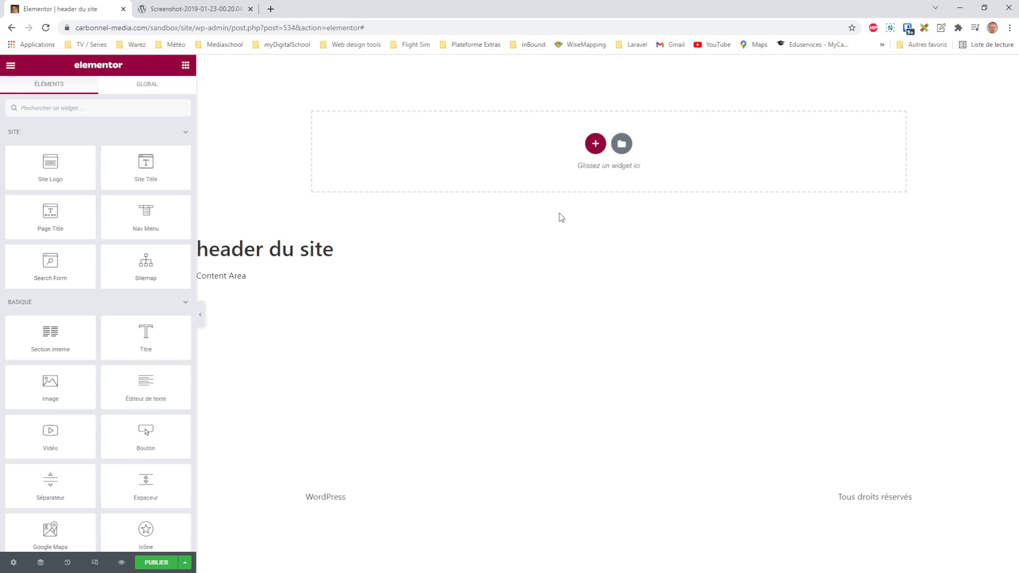
# Add a single-column section to the header and set its height mode to minimum height (Hauteur min.)
pyautogui.click(595, 143)
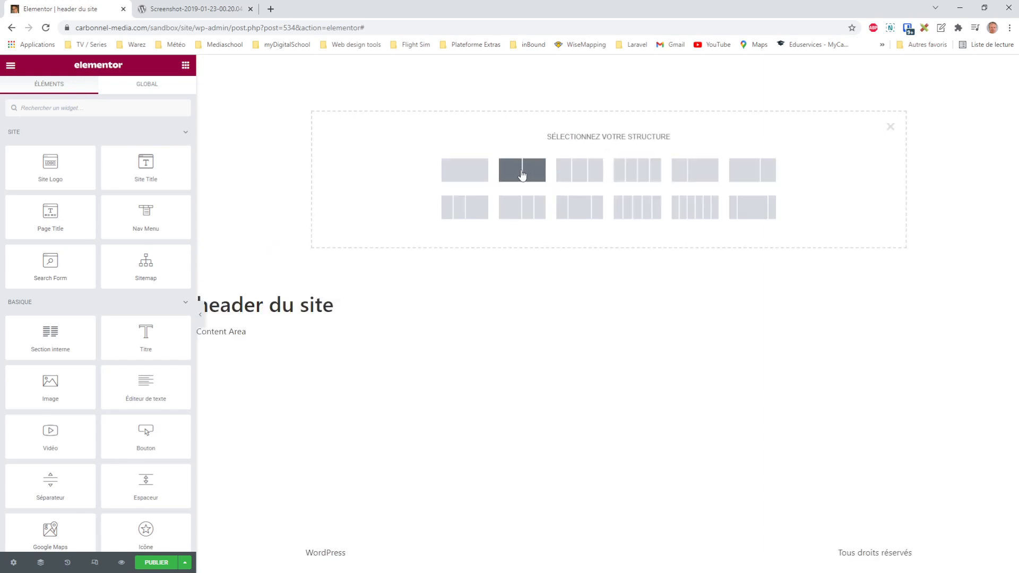
pyautogui.click(465, 170)
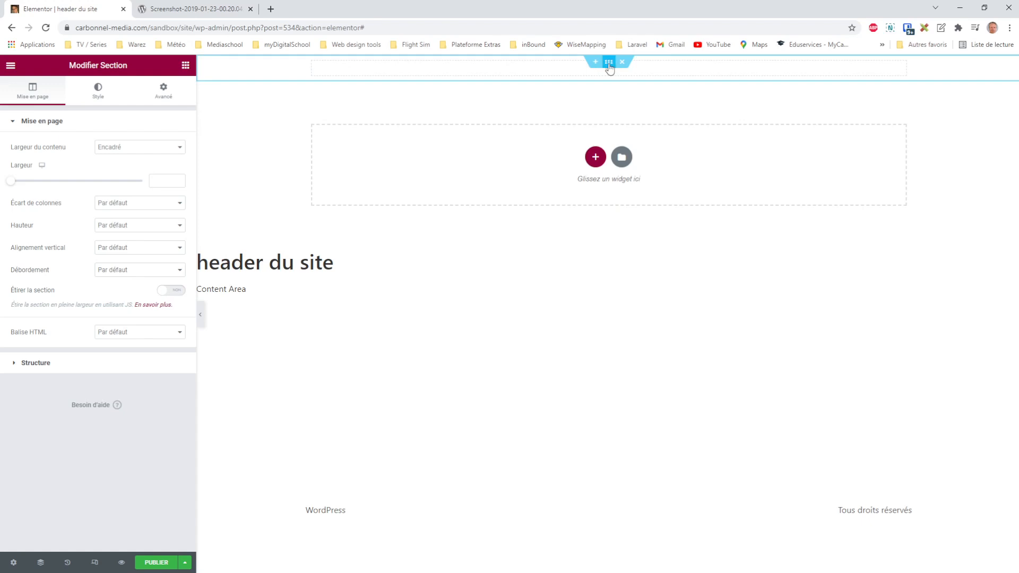
pyautogui.click(120, 227)
pyautogui.click(148, 278)
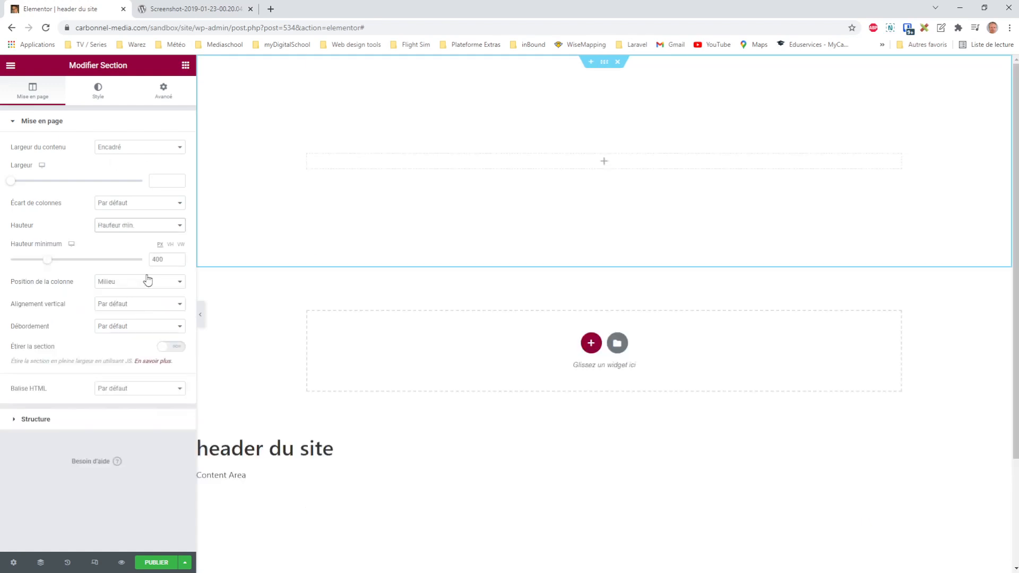
# Reduce the header section's minimum height and give it a solid black background (#000000)
pyautogui.moveTo(48, 262); pyautogui.dragTo(24, 264)
pyautogui.click(98, 90)
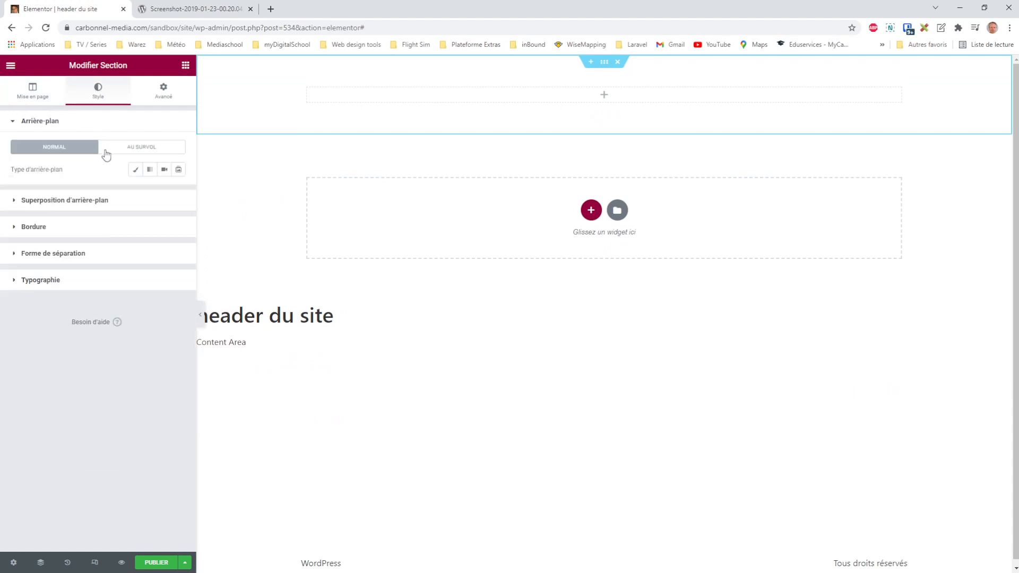
pyautogui.click(137, 171)
pyautogui.click(178, 191)
pyautogui.moveTo(74, 302); pyautogui.dragTo(38, 331)
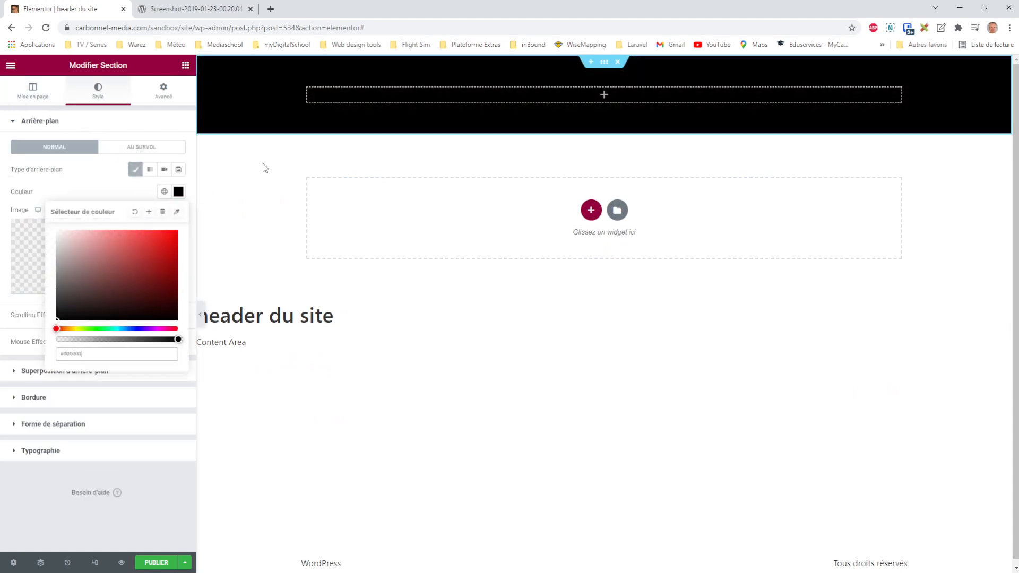
# Add a Titre widget to the black header section and set its text colour to white
pyautogui.click(186, 64)
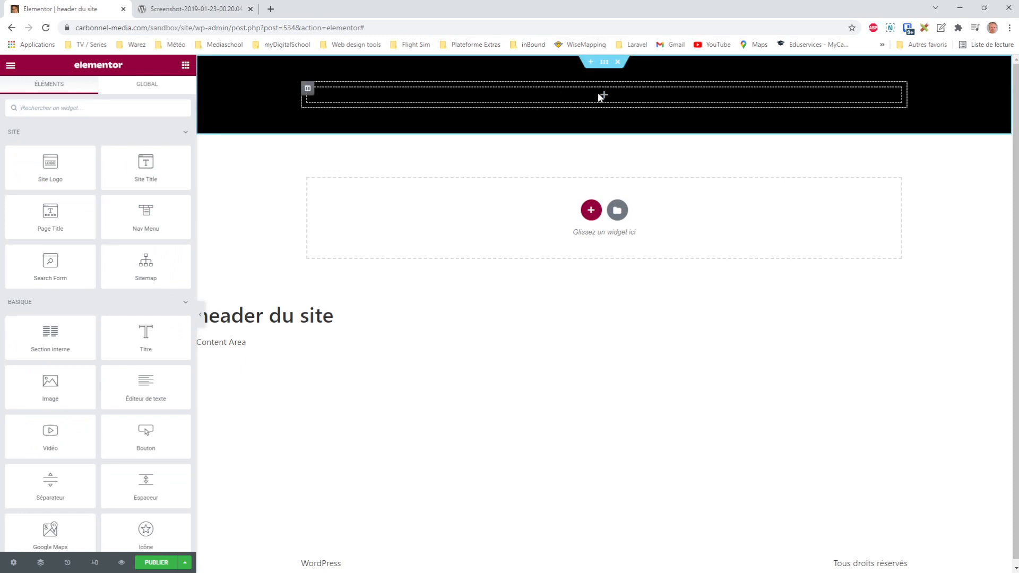
pyautogui.moveTo(146, 336); pyautogui.dragTo(600, 98)
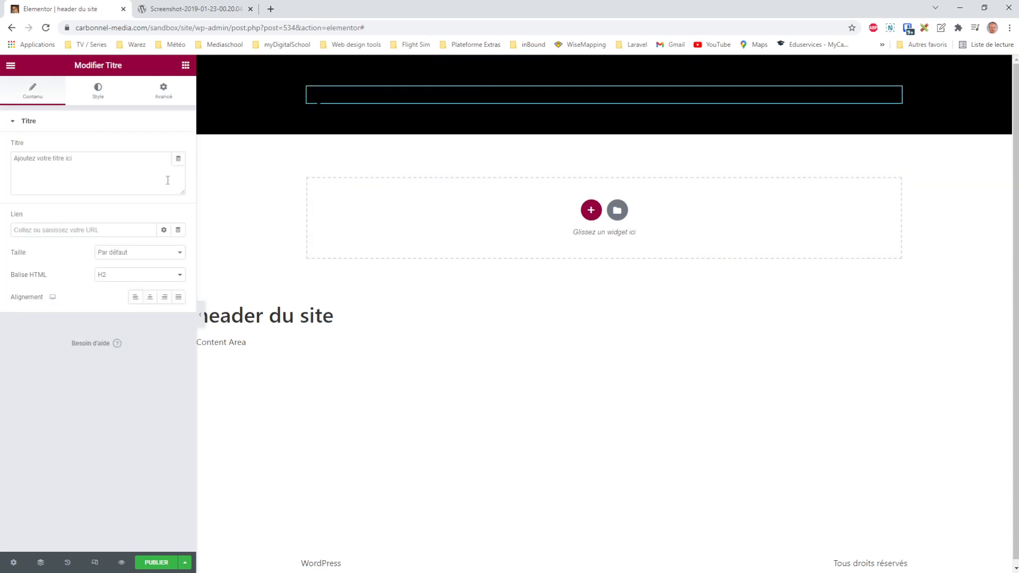
pyautogui.click(98, 88)
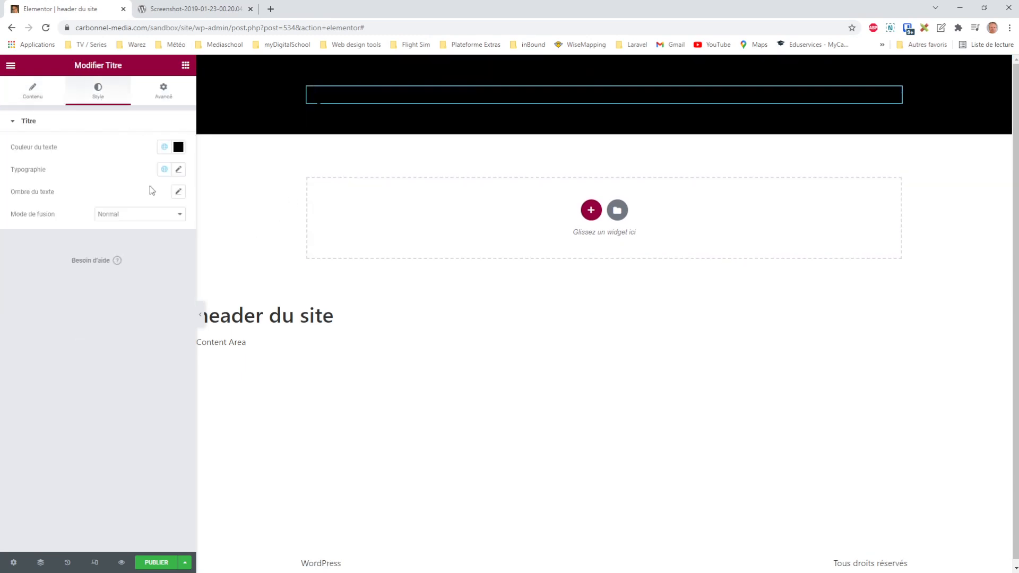
pyautogui.click(178, 147)
pyautogui.moveTo(137, 245); pyautogui.dragTo(39, 178)
pyautogui.click(78, 377)
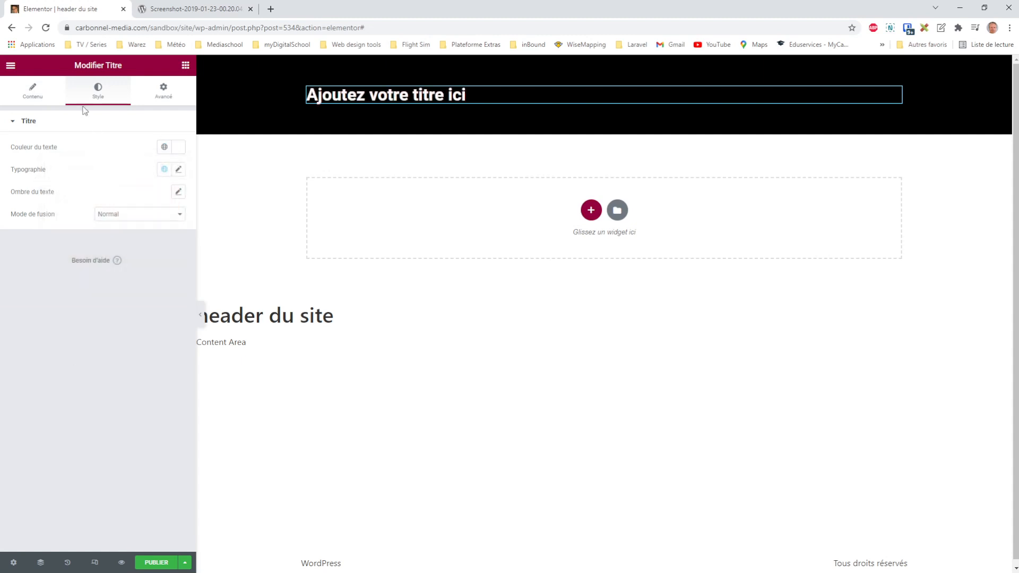
# Replace the placeholder title text with "Bienvenue sur mon site internet"
pyautogui.click(33, 92)
pyautogui.moveTo(104, 164); pyautogui.dragTo(4, 155)
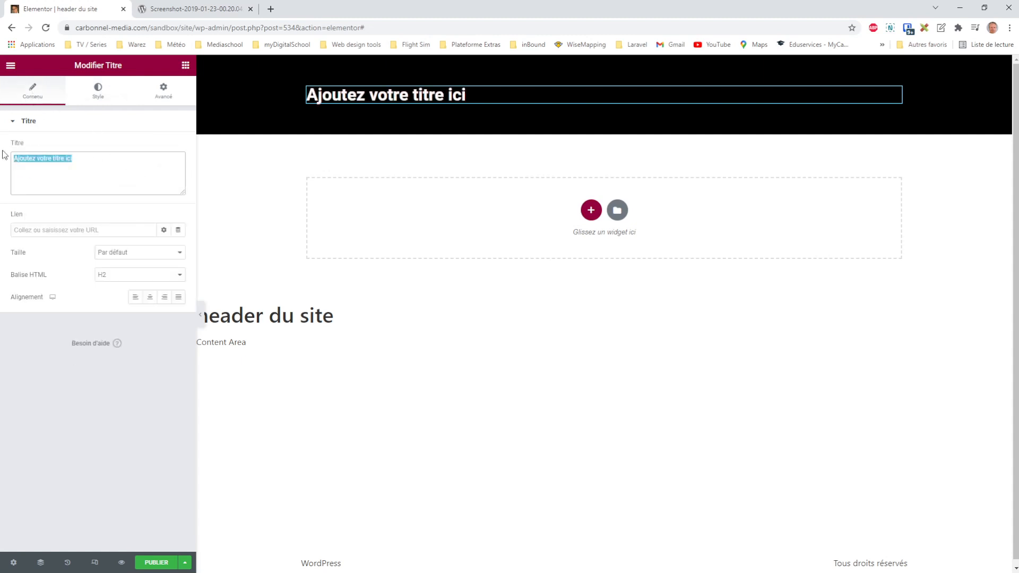
pyautogui.write('Bienvenue')
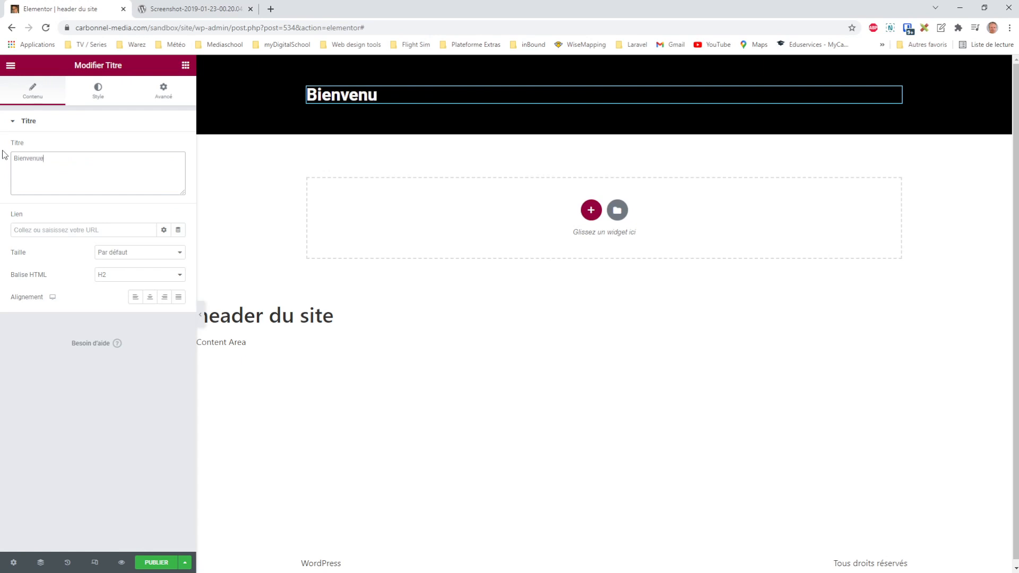
pyautogui.write(' sur mon site')
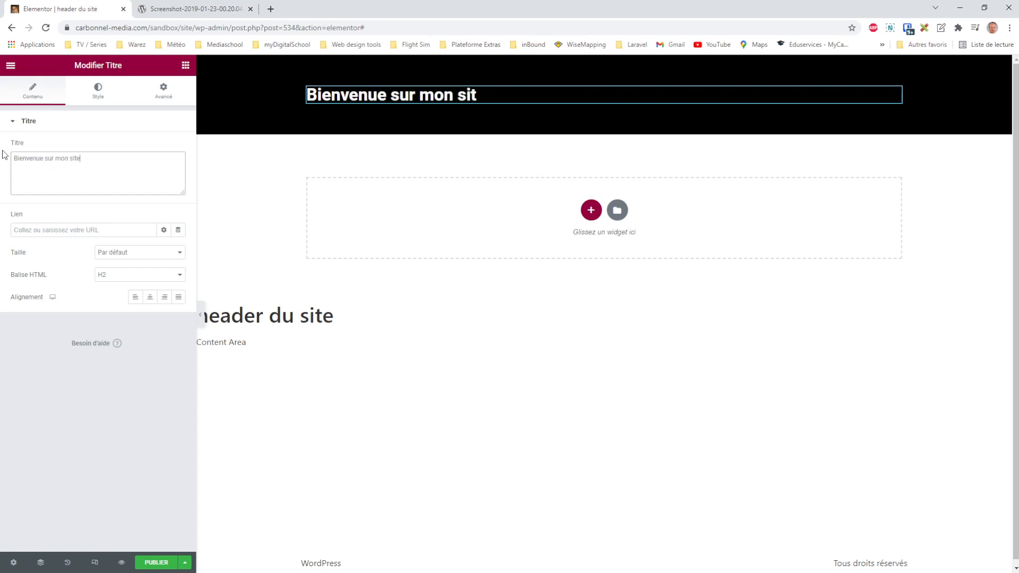
pyautogui.write(' internet')
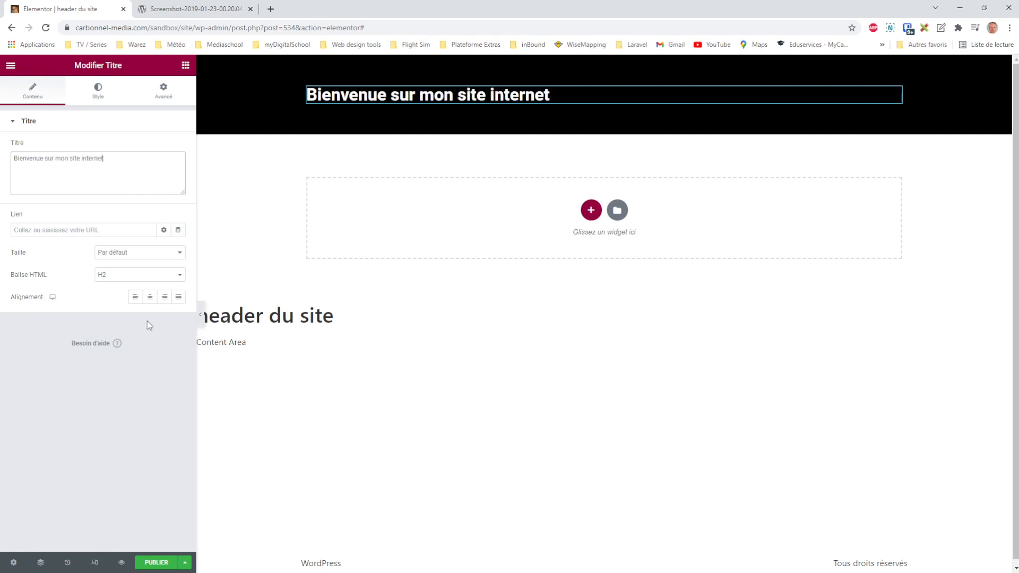
# Centre the welcome title and set its HTML tag to H1
pyautogui.click(149, 301)
pyautogui.click(150, 274)
pyautogui.click(151, 286)
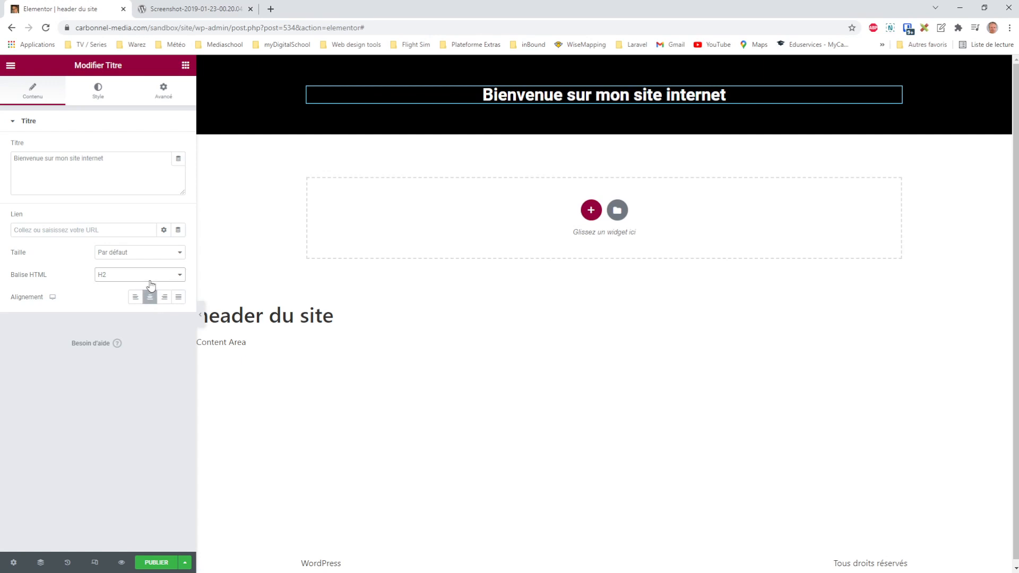
# Set the welcome title's typography to uppercase (Majuscule) with a font weight of 300
pyautogui.click(98, 90)
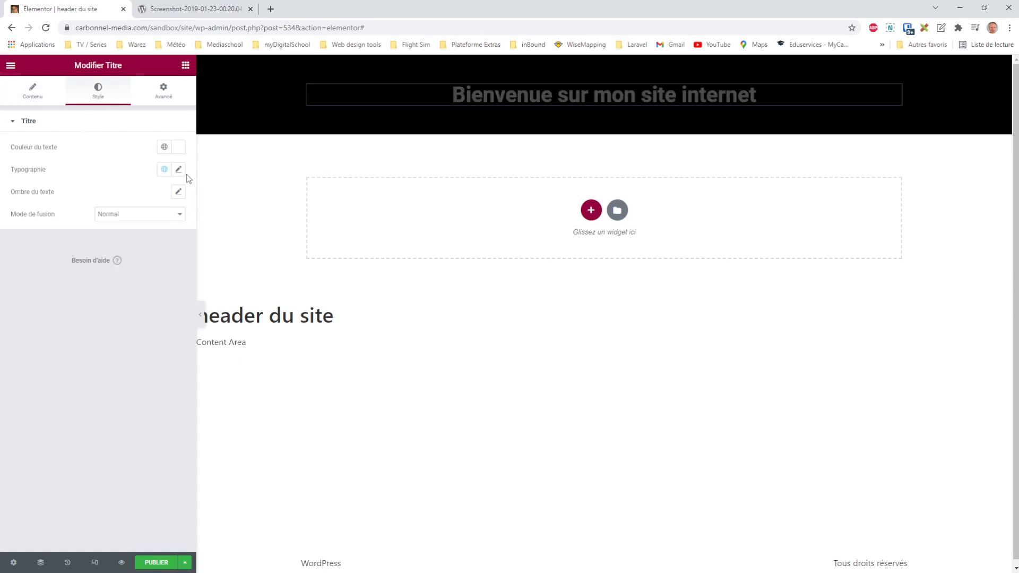
pyautogui.click(178, 170)
pyautogui.click(135, 297)
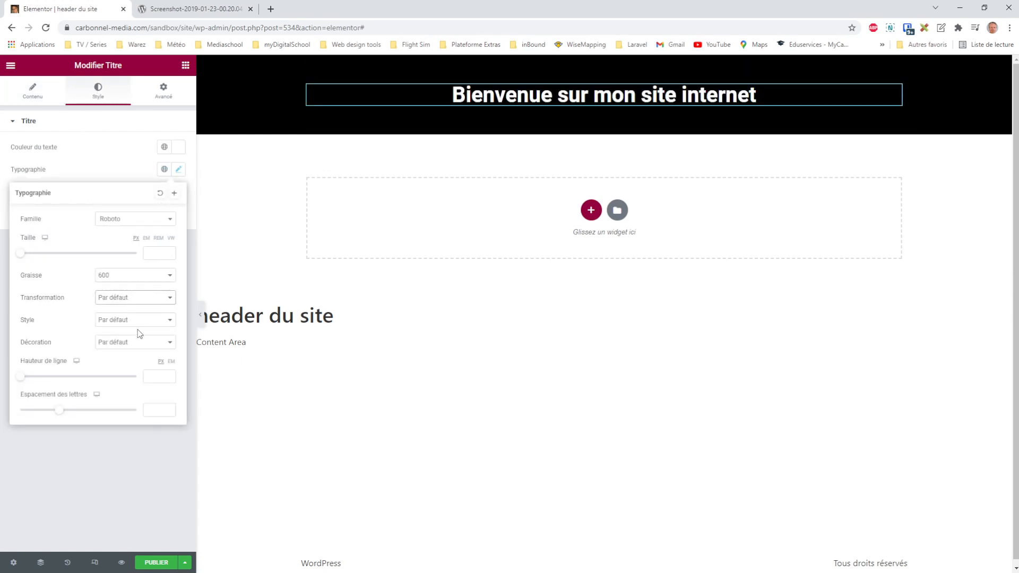
pyautogui.click(138, 332)
pyautogui.click(140, 283)
pyautogui.click(137, 331)
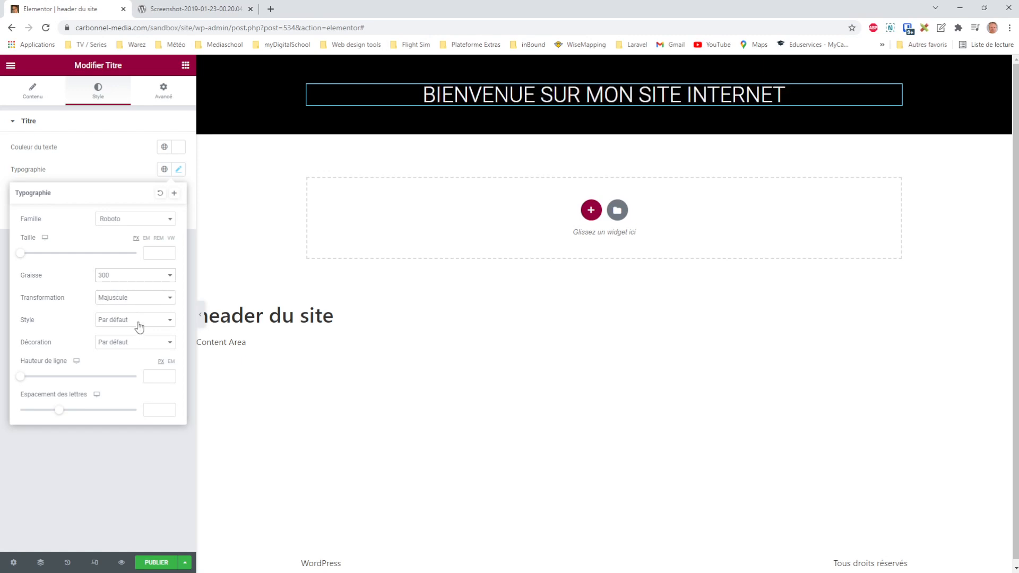
pyautogui.click(122, 482)
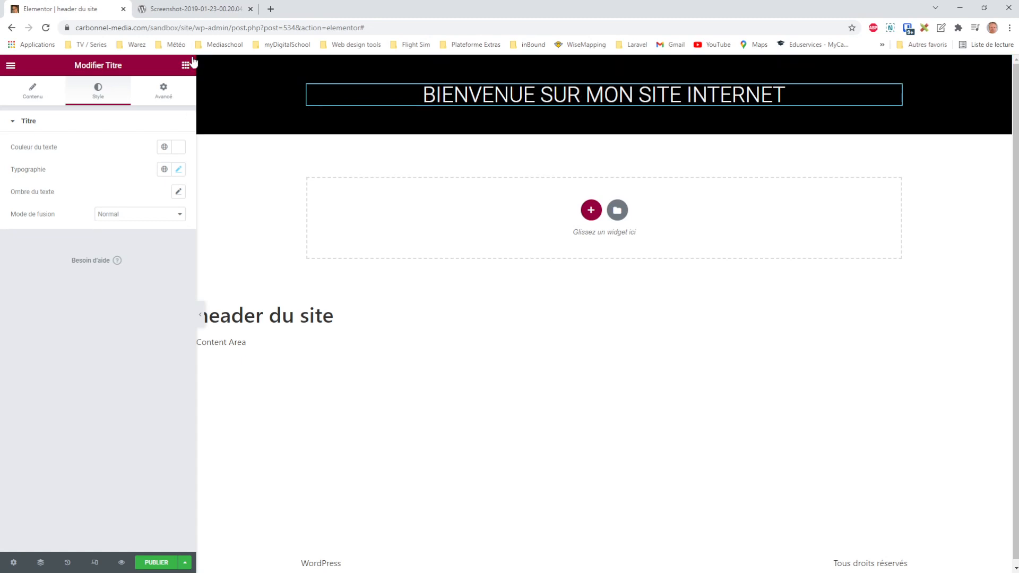
pyautogui.rightClick(563, 99)
pyautogui.click(584, 128)
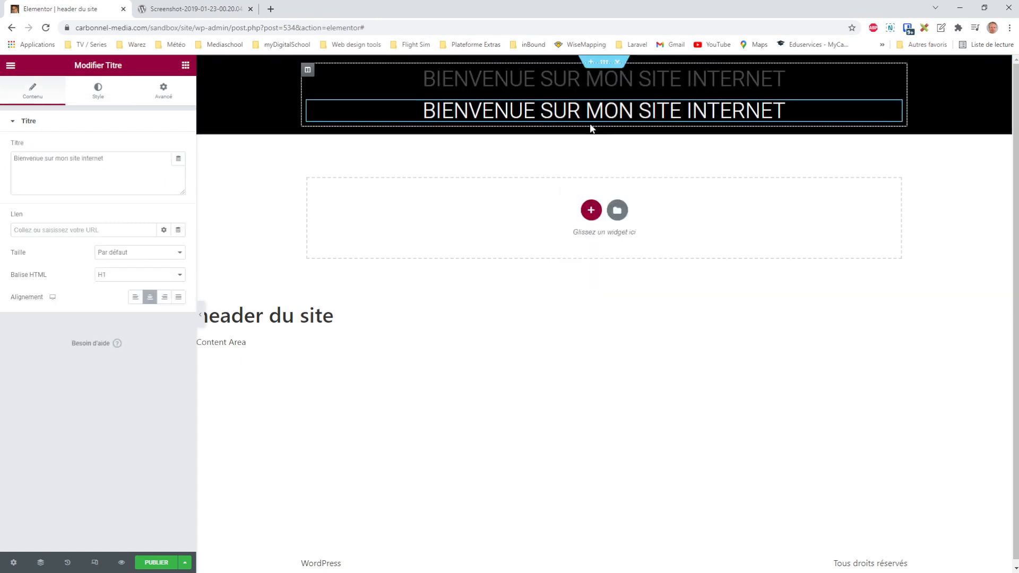
pyautogui.tripleClick(106, 163)
pyautogui.write('ww')
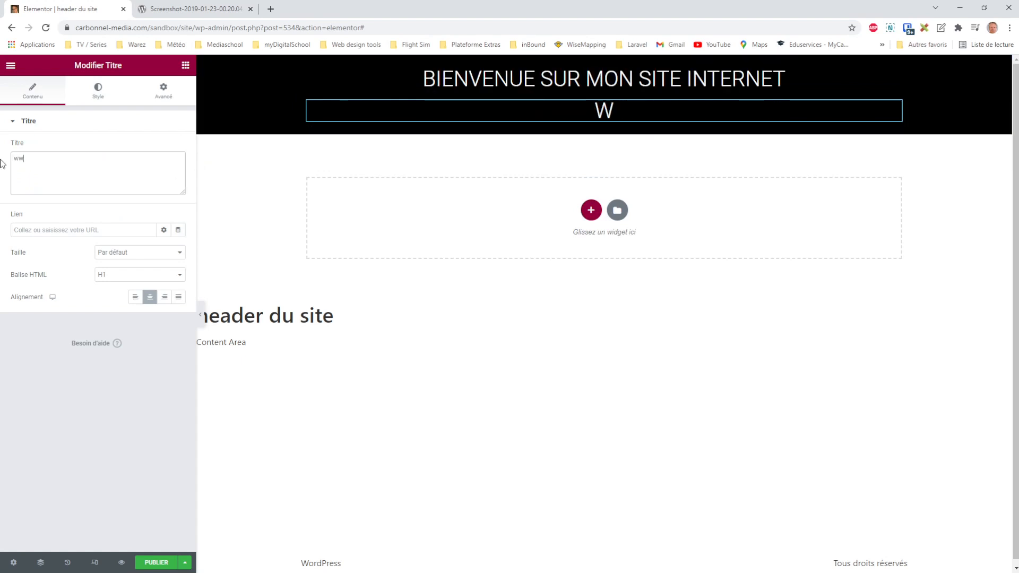
pyautogui.write('w.carbonnel')
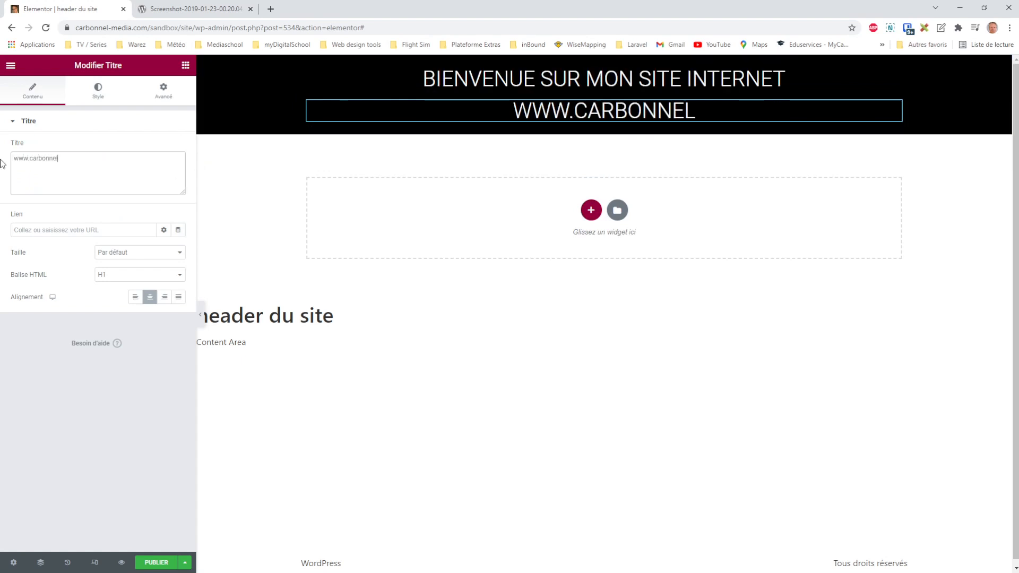
pyautogui.write('-media.com')
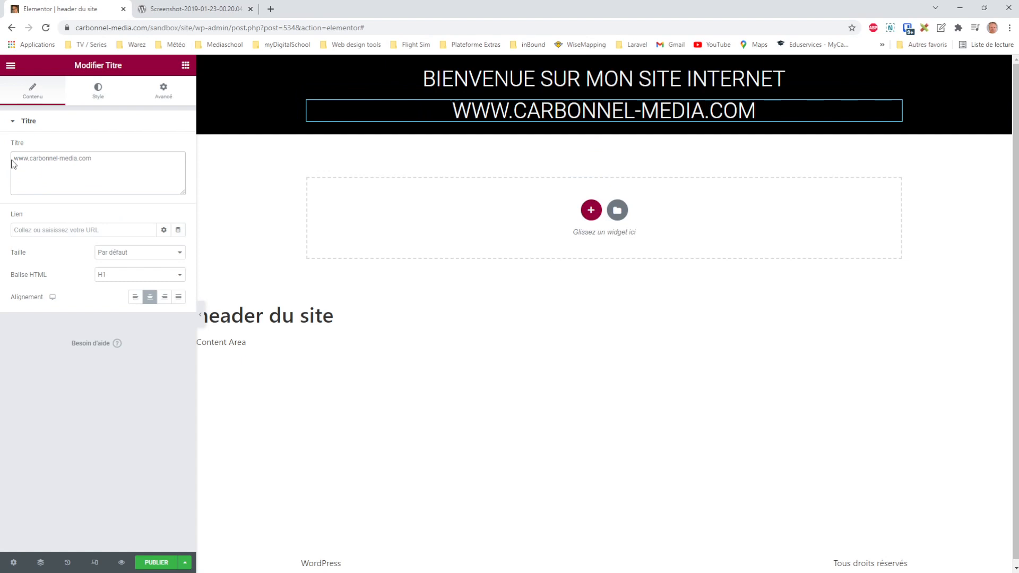
# Set the HTML tag of the website address title to H3
pyautogui.click(97, 90)
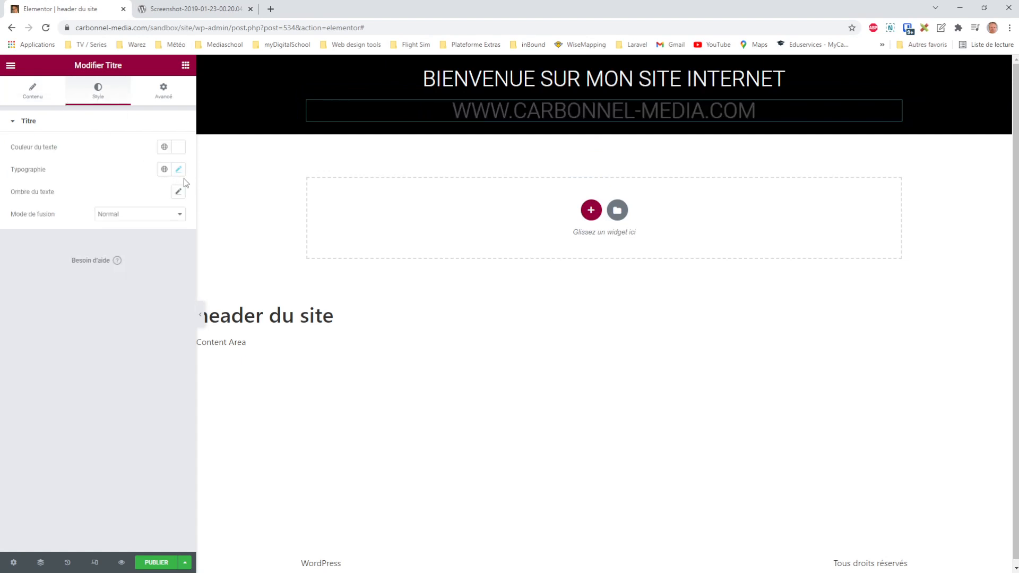
pyautogui.click(33, 93)
pyautogui.click(137, 275)
pyautogui.click(139, 330)
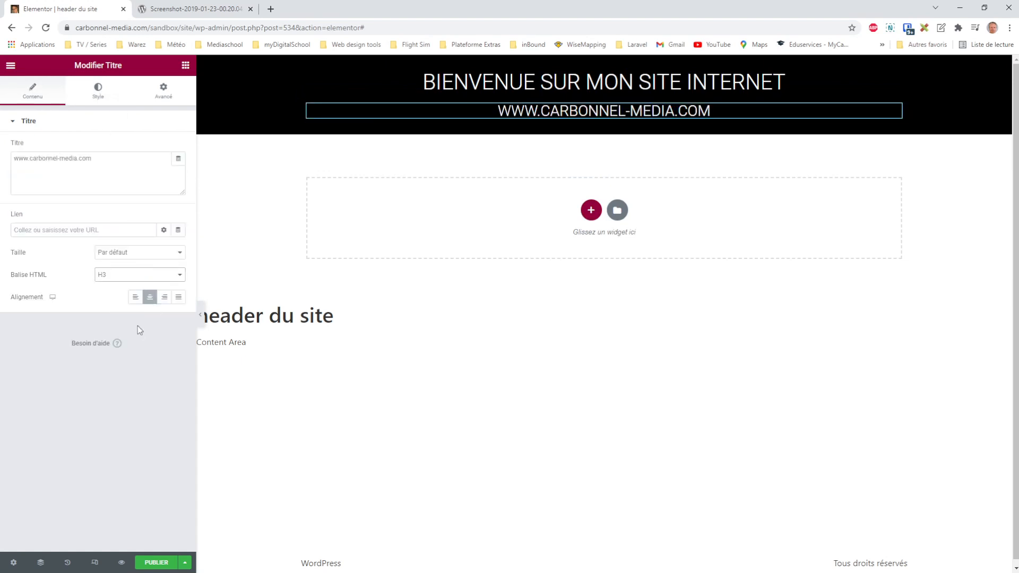
# Set the website address title's text transformation to Par défaut and give it a bolder font weight
pyautogui.click(98, 93)
pyautogui.click(178, 169)
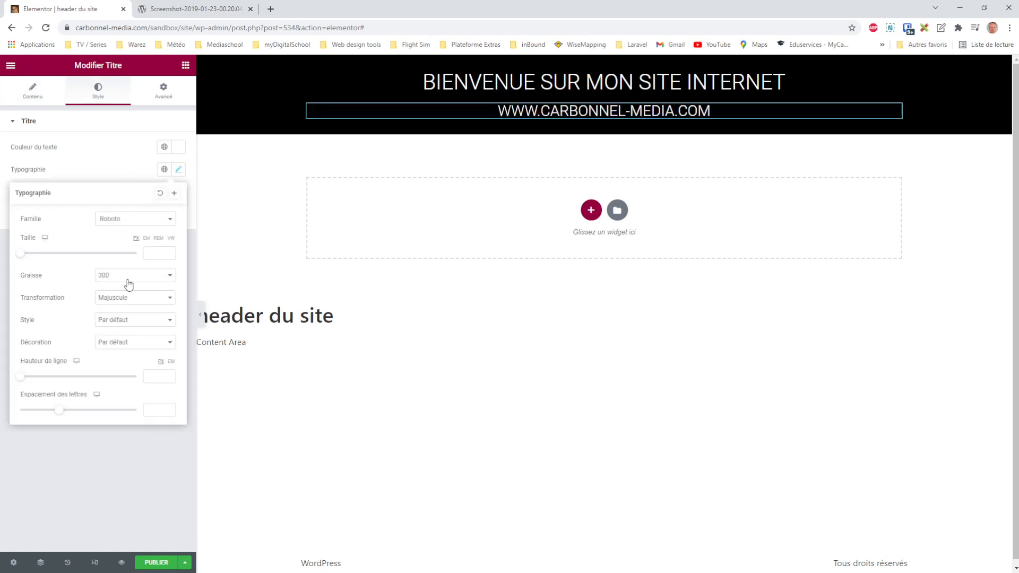
pyautogui.click(126, 300)
pyautogui.click(131, 315)
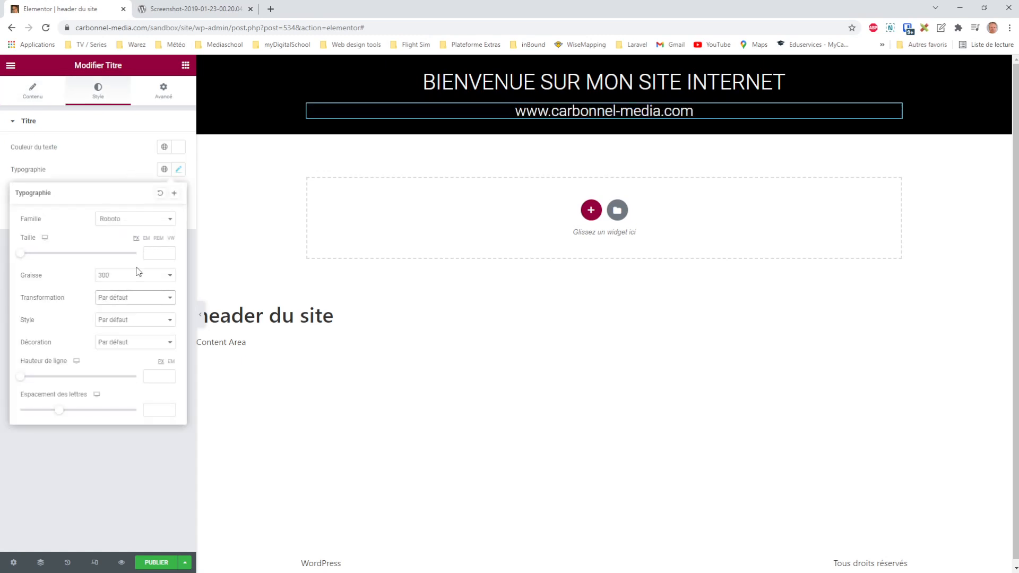
pyautogui.click(138, 280)
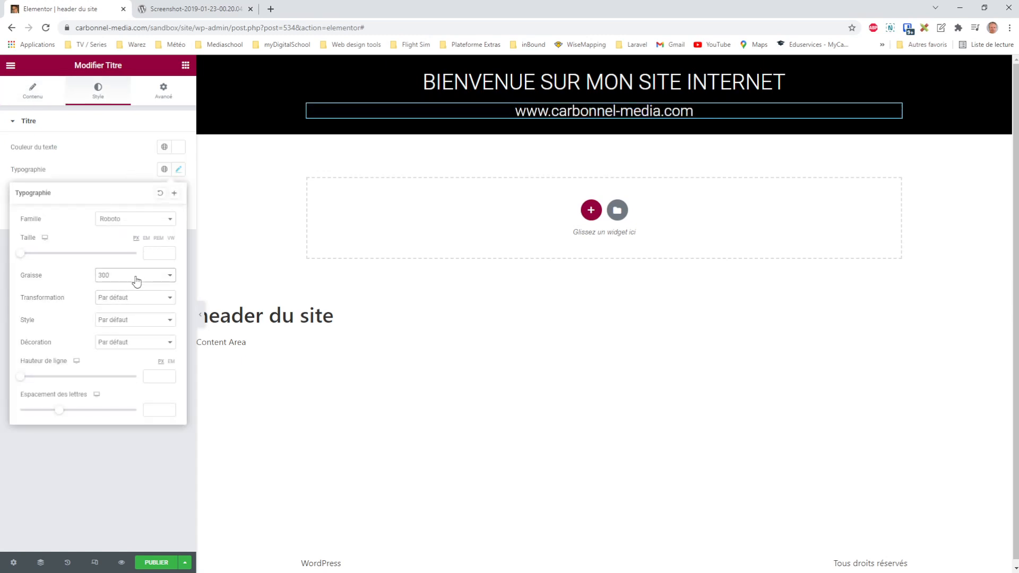
pyautogui.click(131, 366)
pyautogui.click(405, 375)
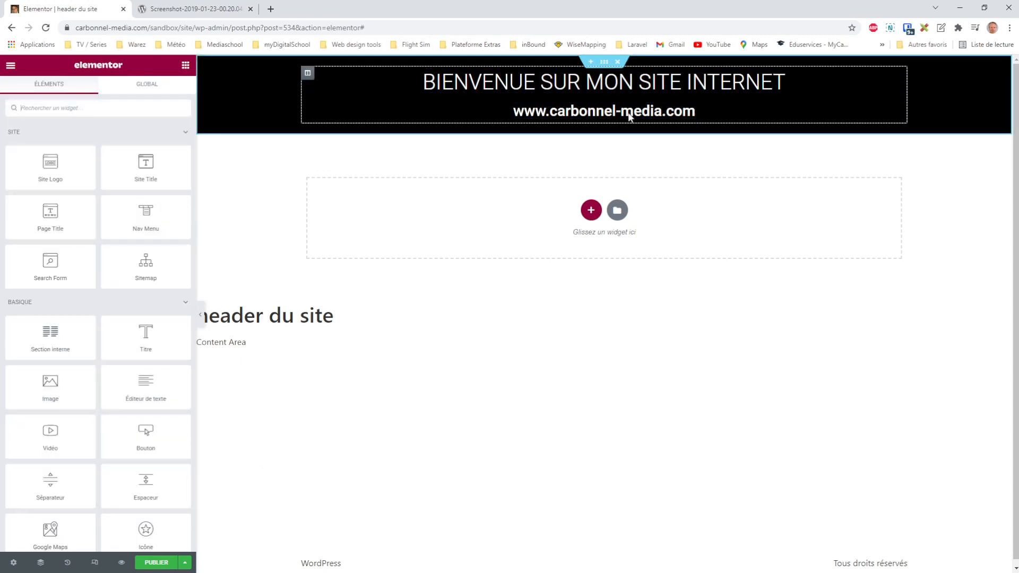
# Open the header template's display conditions and add an Include condition for Entire Site
pyautogui.click(155, 565)
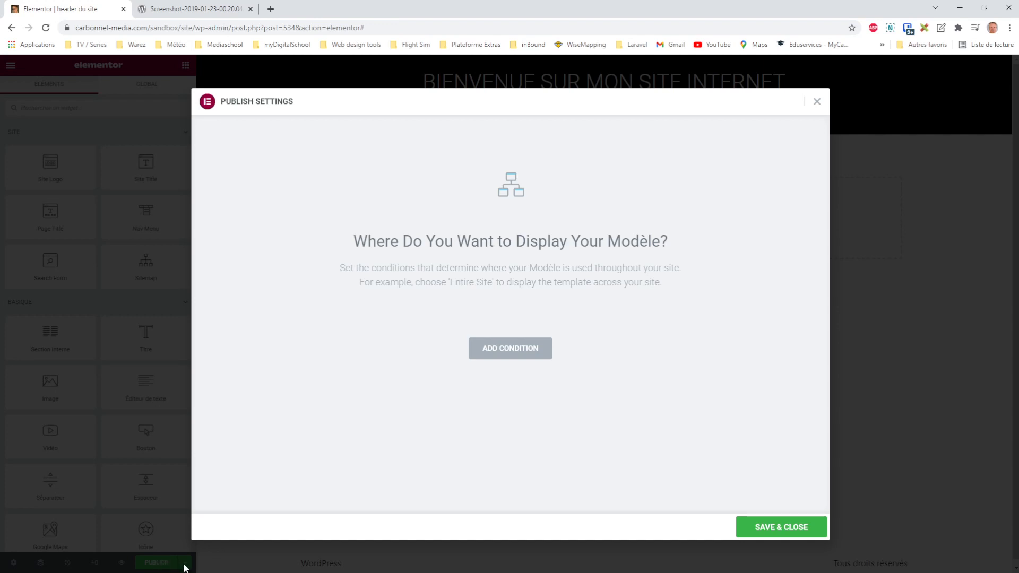
pyautogui.click(817, 101)
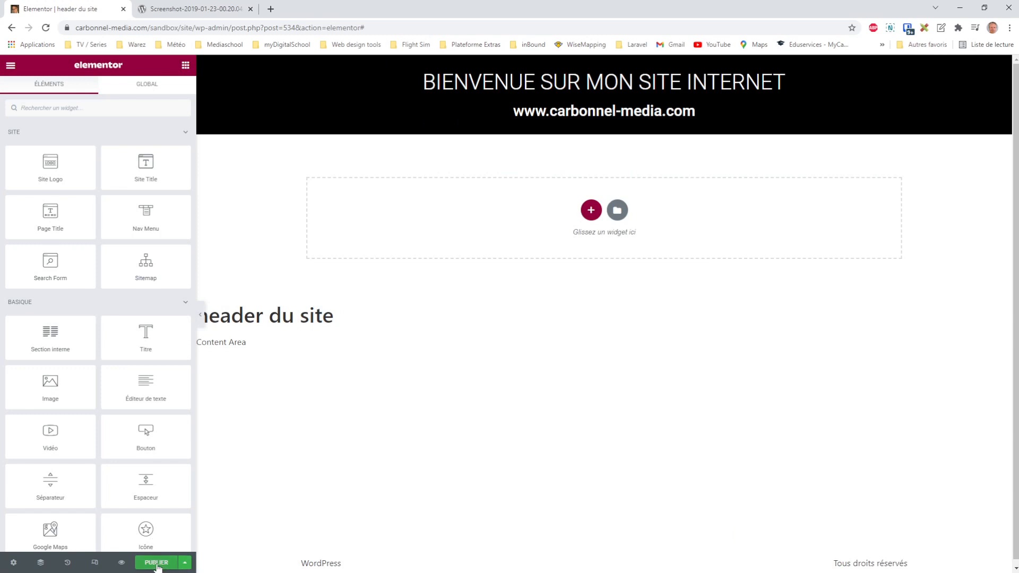
pyautogui.click(185, 563)
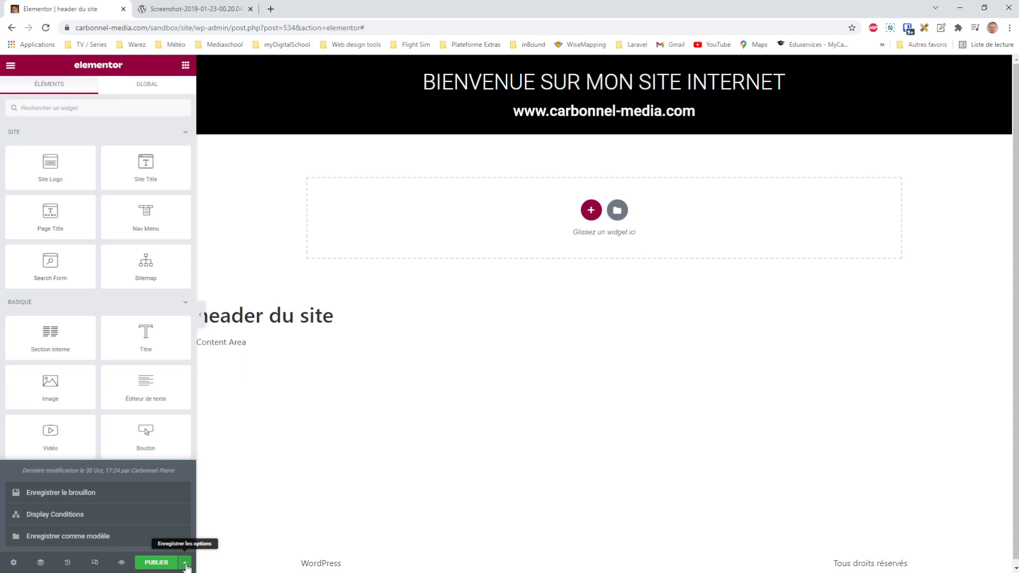
pyautogui.click(65, 516)
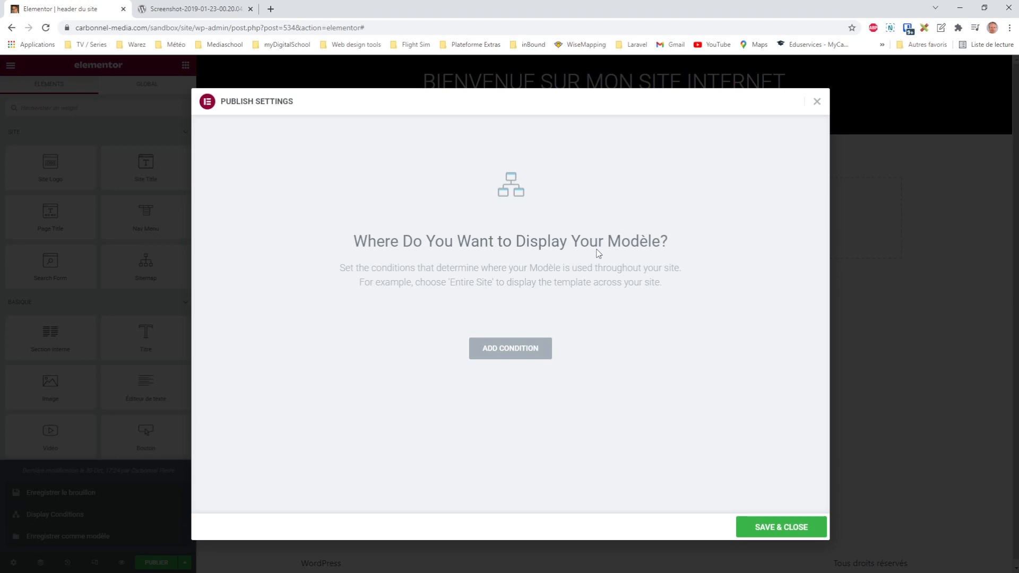
pyautogui.click(533, 349)
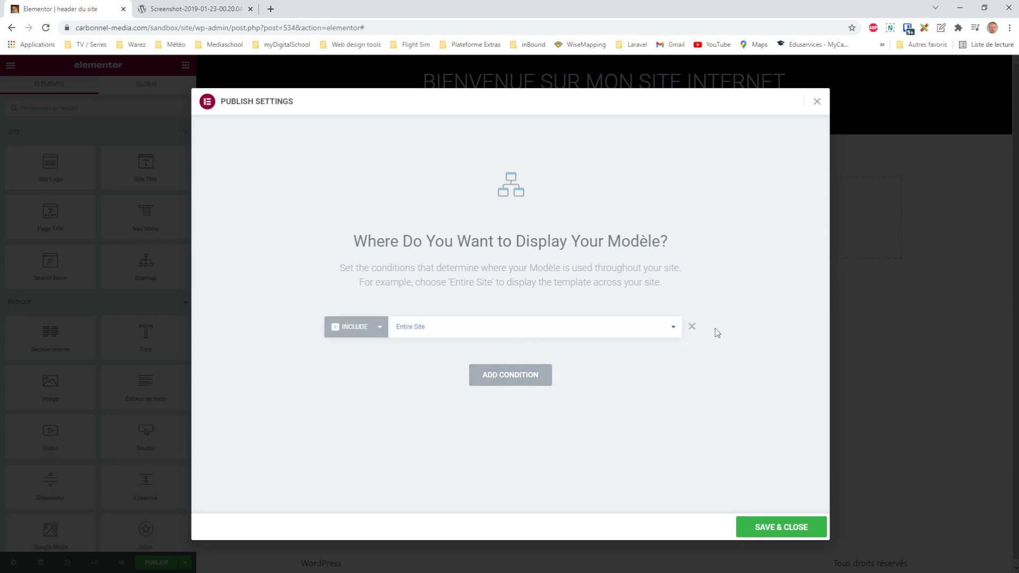
pyautogui.click(692, 327)
pyautogui.click(526, 349)
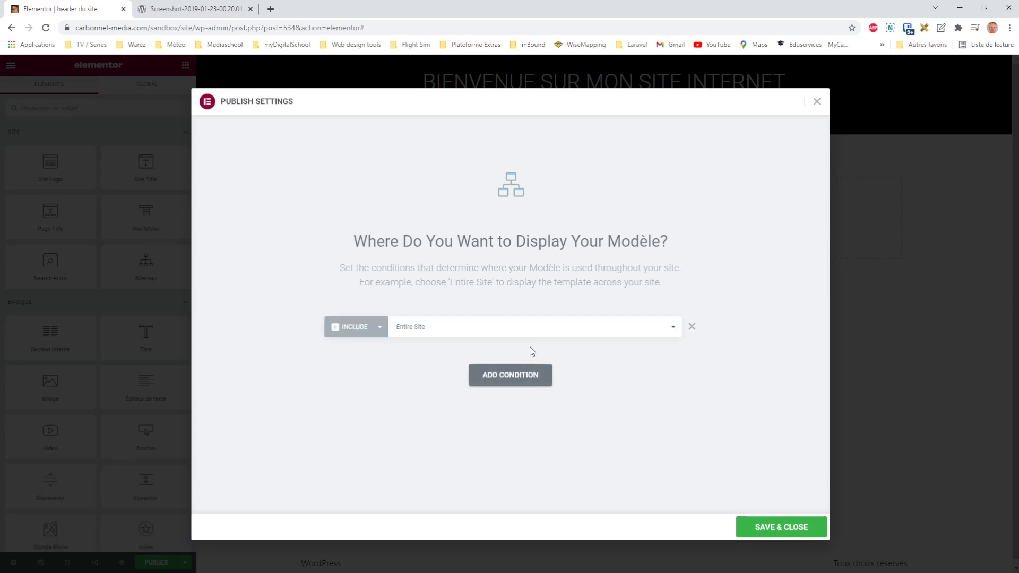
# Try stacking three additional Include conditions, and remove them so only the first one is kept
pyautogui.click(514, 376)
pyautogui.click(511, 402)
pyautogui.click(513, 428)
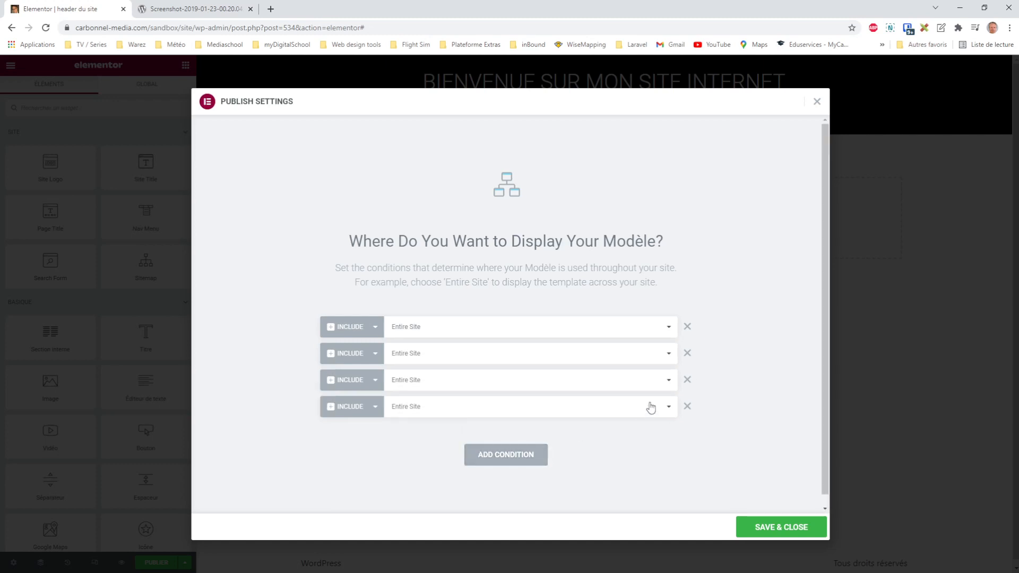
pyautogui.click(686, 408)
pyautogui.click(692, 380)
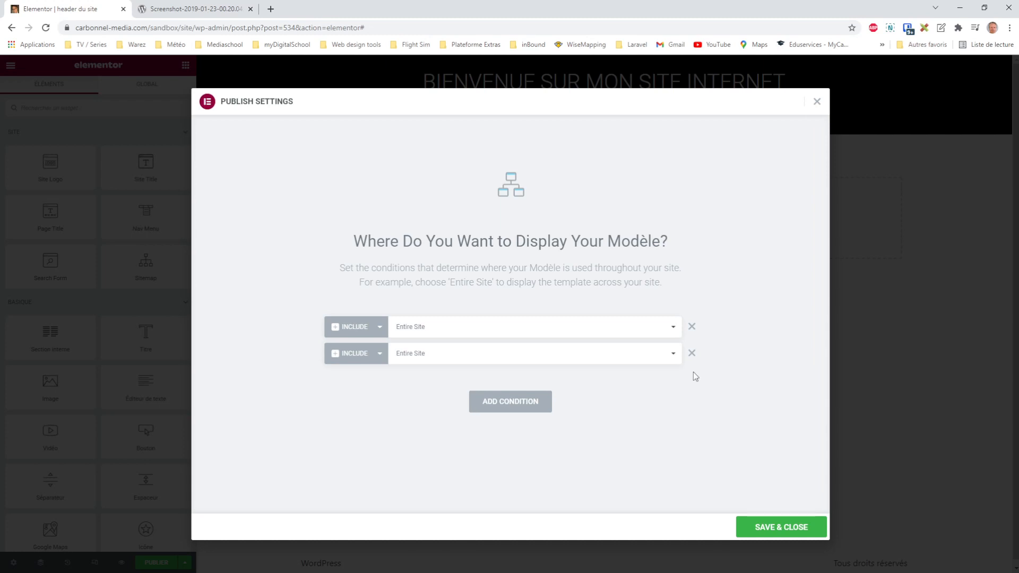
pyautogui.click(691, 354)
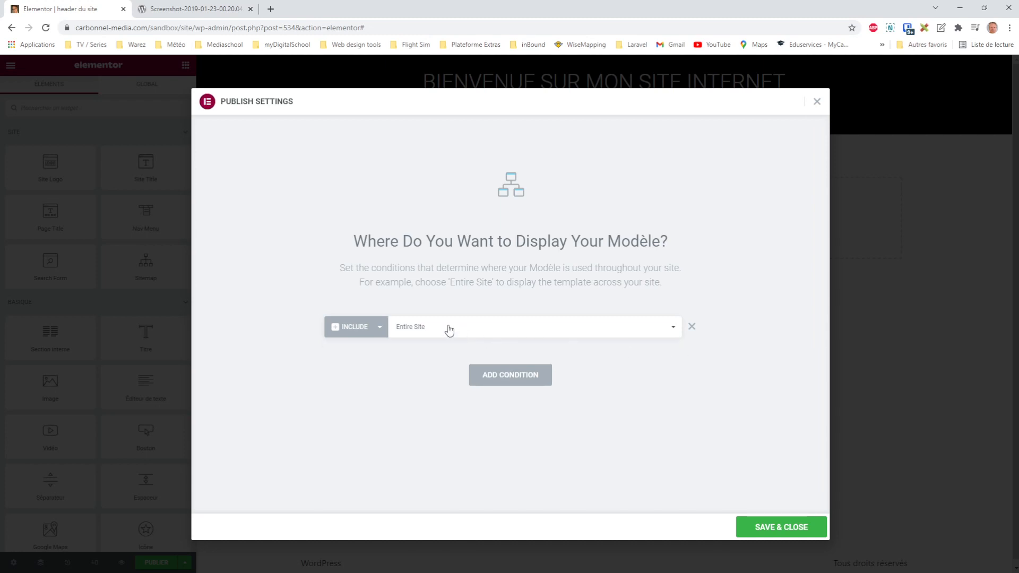
# Try adding an Exclude condition for Entire Site, and remove both display conditions
pyautogui.click(541, 375)
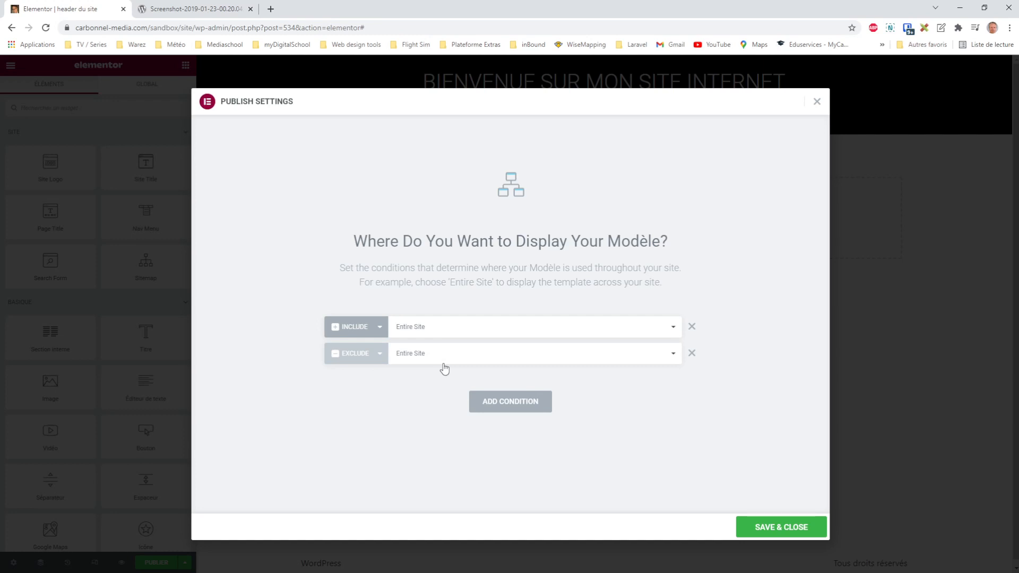
pyautogui.click(692, 354)
pyautogui.click(691, 326)
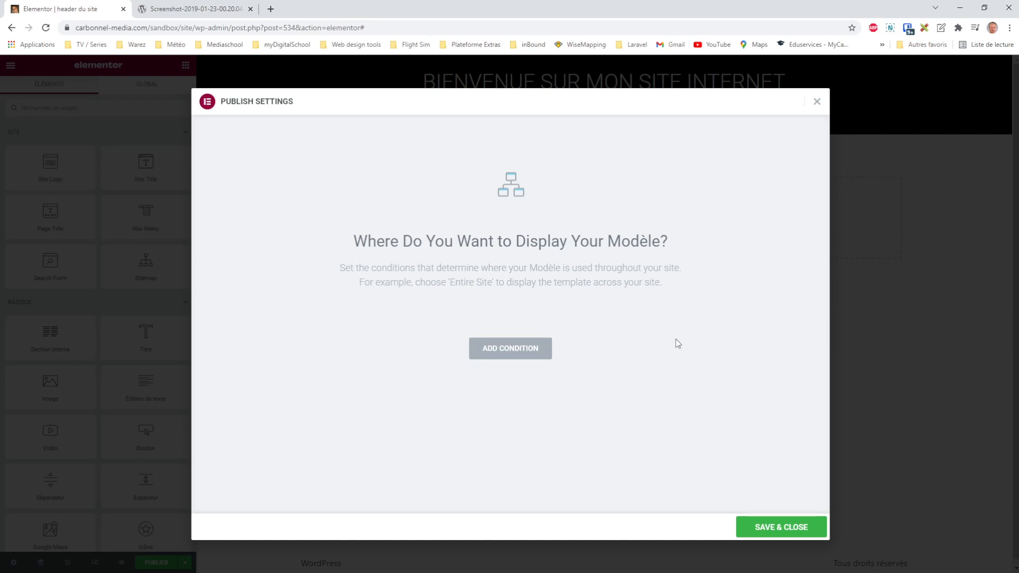
# Try an Include condition limited to Singular, Pages, Accueil, and remove it again
pyautogui.click(550, 350)
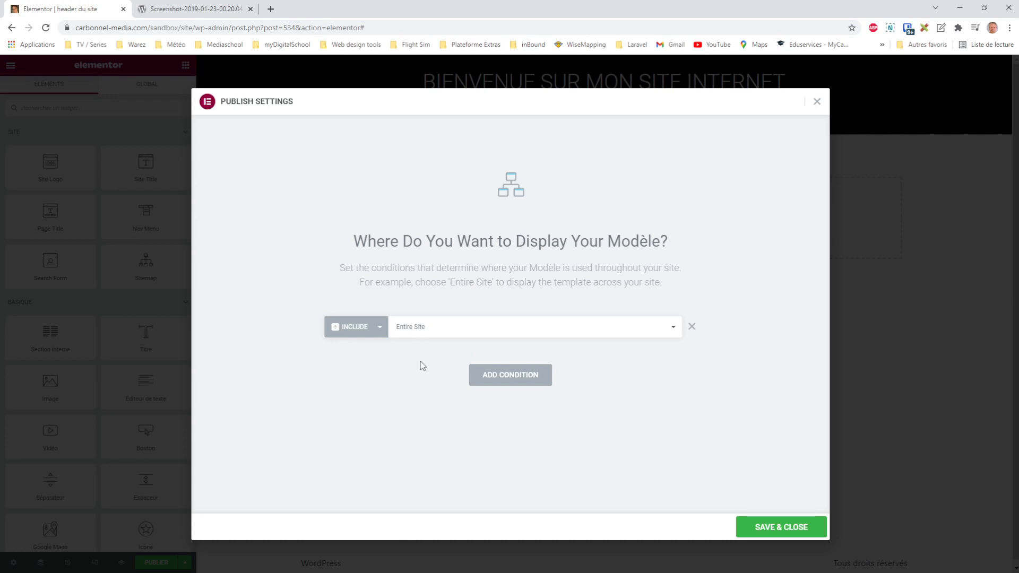
pyautogui.click(417, 395)
pyautogui.click(618, 330)
pyautogui.write('acc')
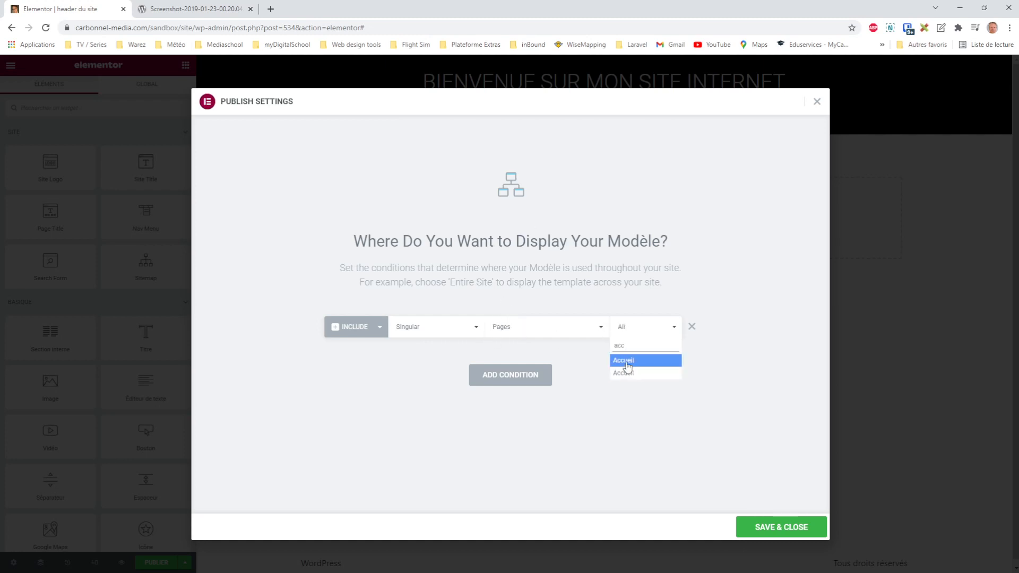
pyautogui.click(626, 356)
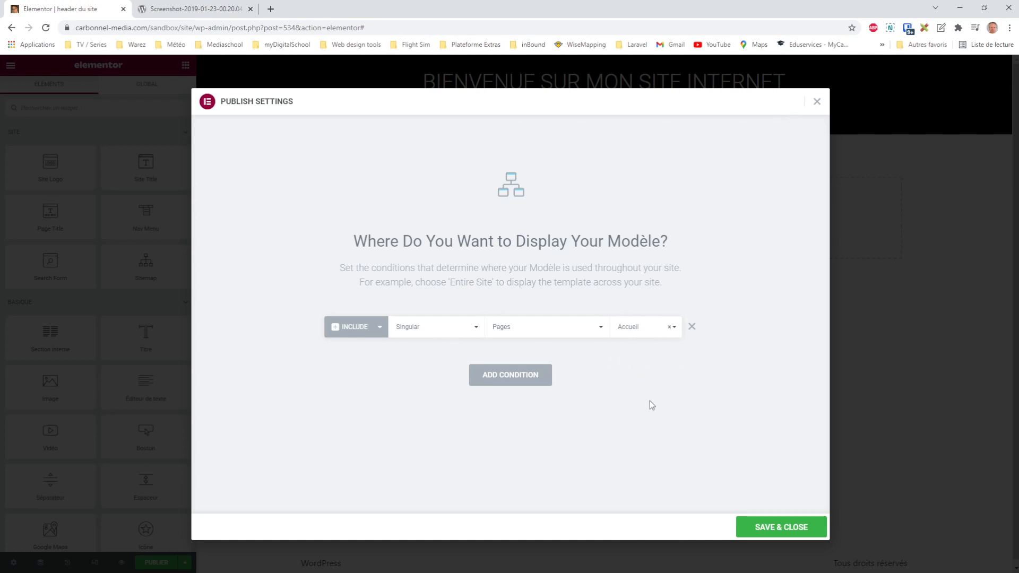
pyautogui.click(692, 327)
# Publish the header with a single Include condition for Entire Site, and exit the editor to the dashboard
pyautogui.click(526, 355)
pyautogui.click(775, 529)
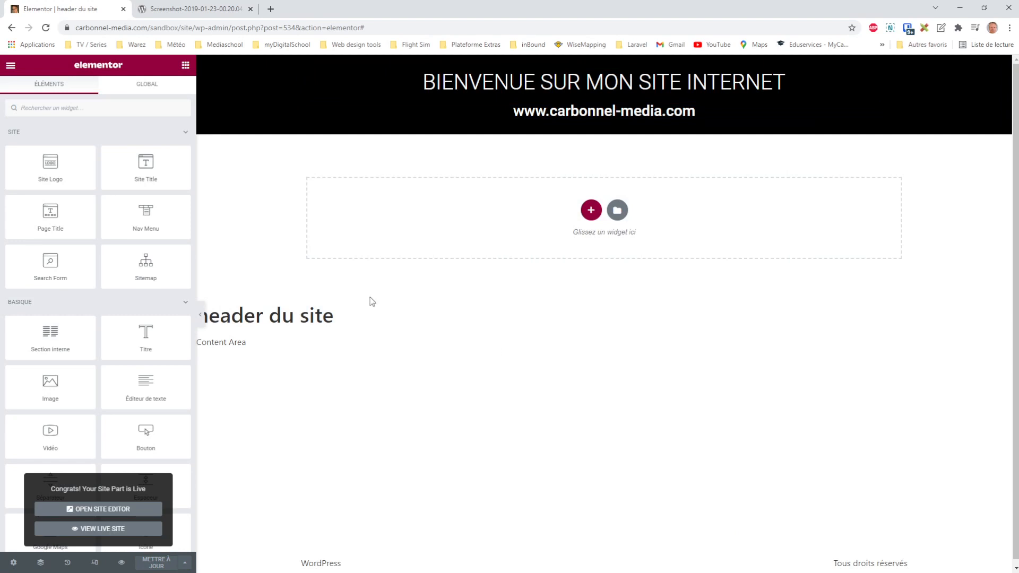
pyautogui.click(11, 65)
pyautogui.click(94, 251)
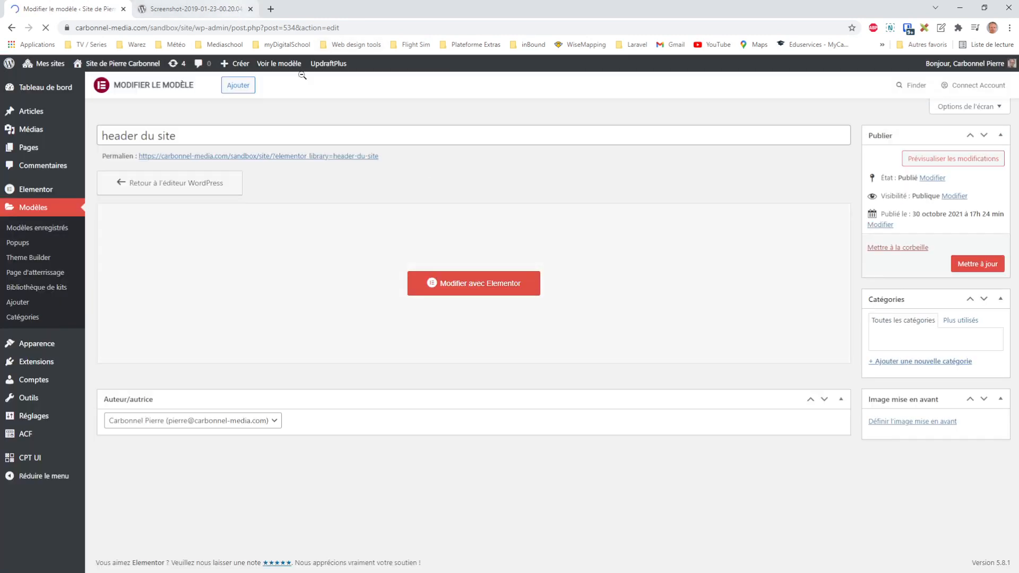
# View the live home page to check the published header, and return to the template's edit page
pyautogui.click(236, 13)
pyautogui.click(82, 12)
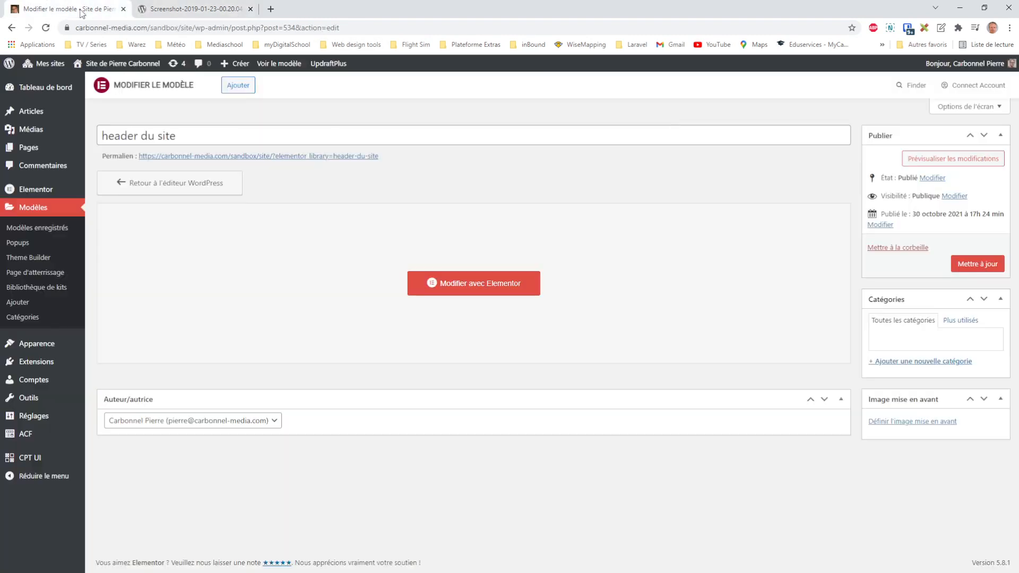
pyautogui.click(126, 66)
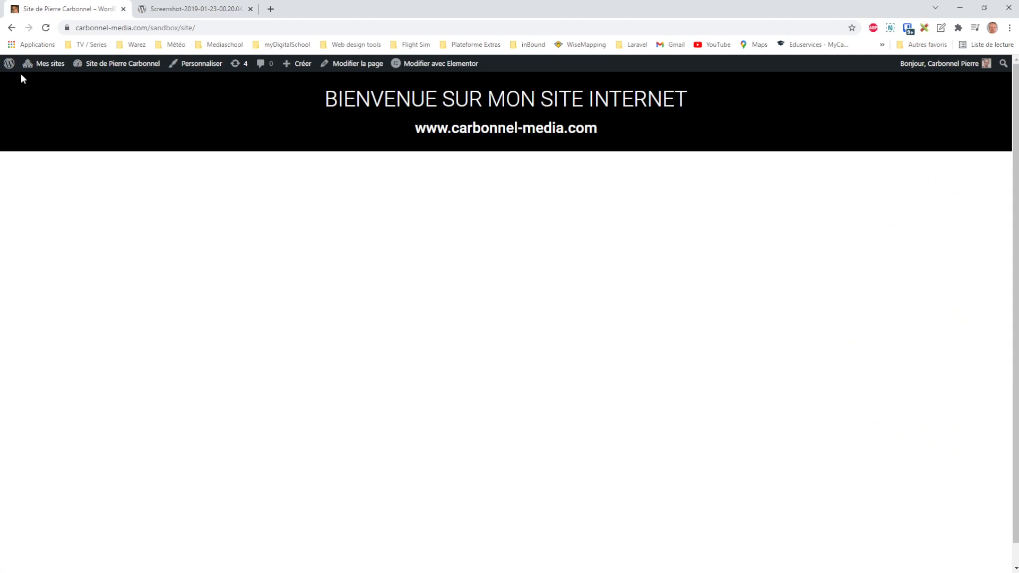
pyautogui.click(12, 28)
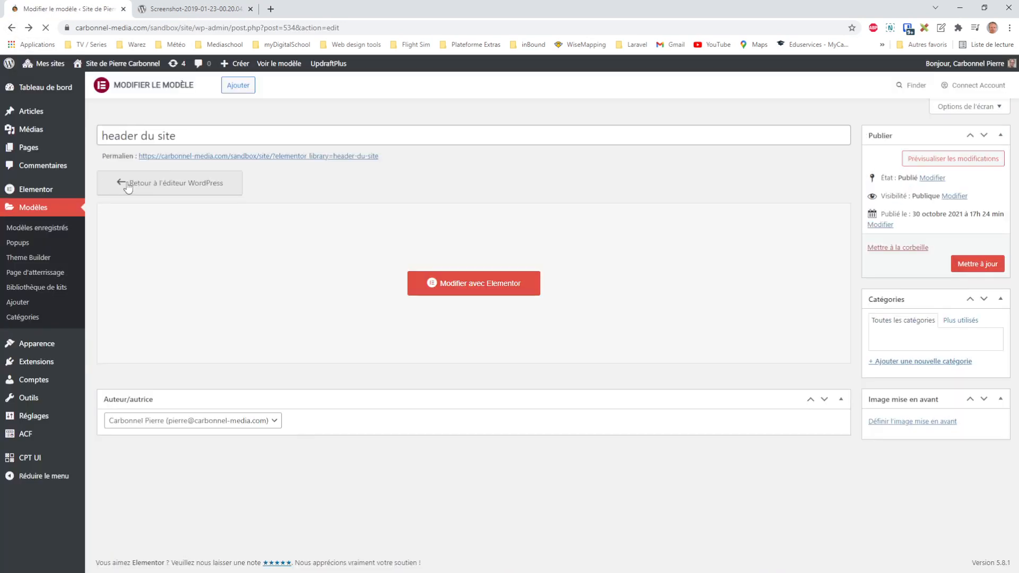
# View the article "Fugiat et asperiores quisquam dolorem commodi" on the live site to check its header, and return to the article list
pyautogui.click(129, 118)
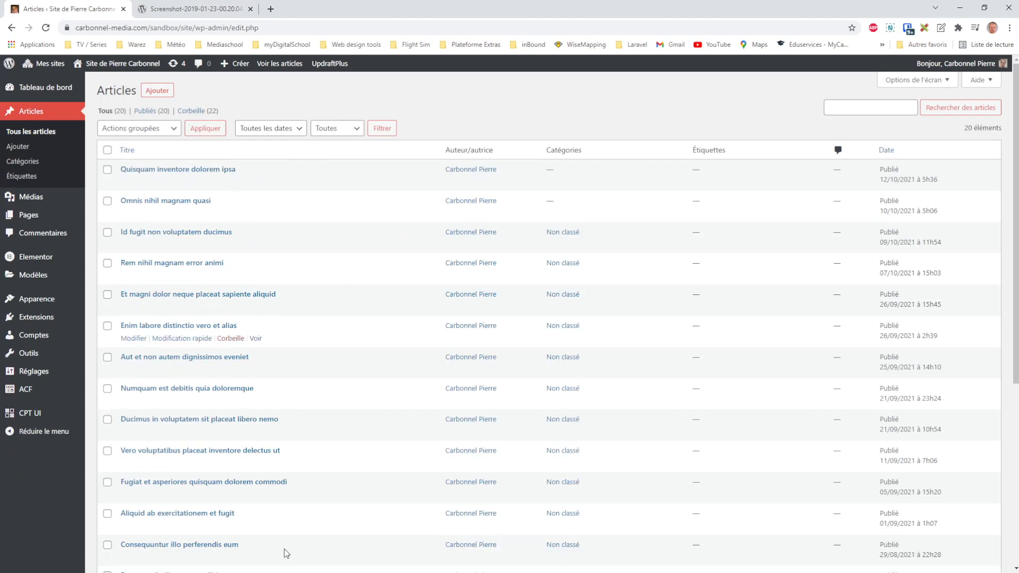
pyautogui.scroll(-5, 301, 386)
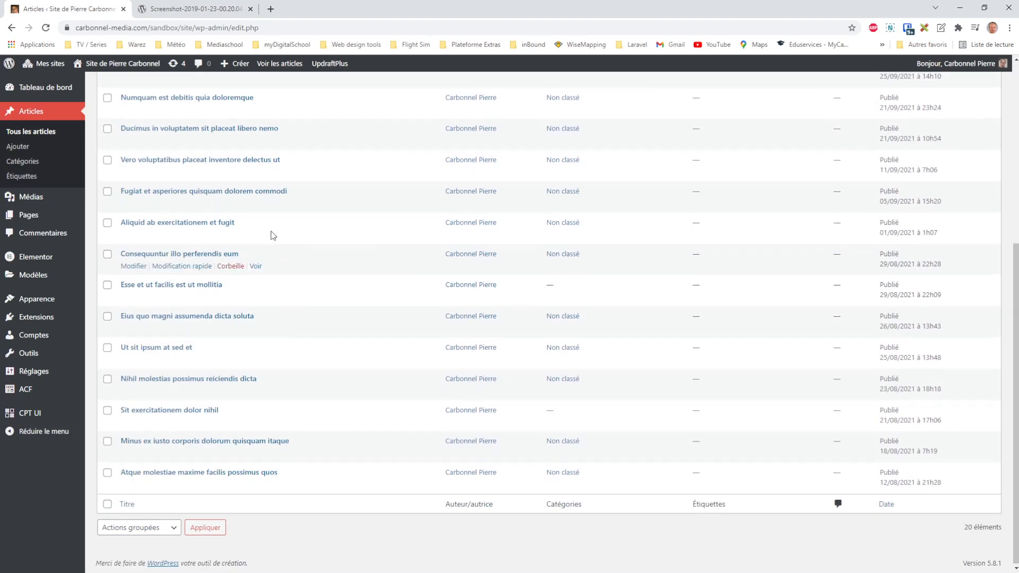
pyautogui.scroll(1, 287, 287)
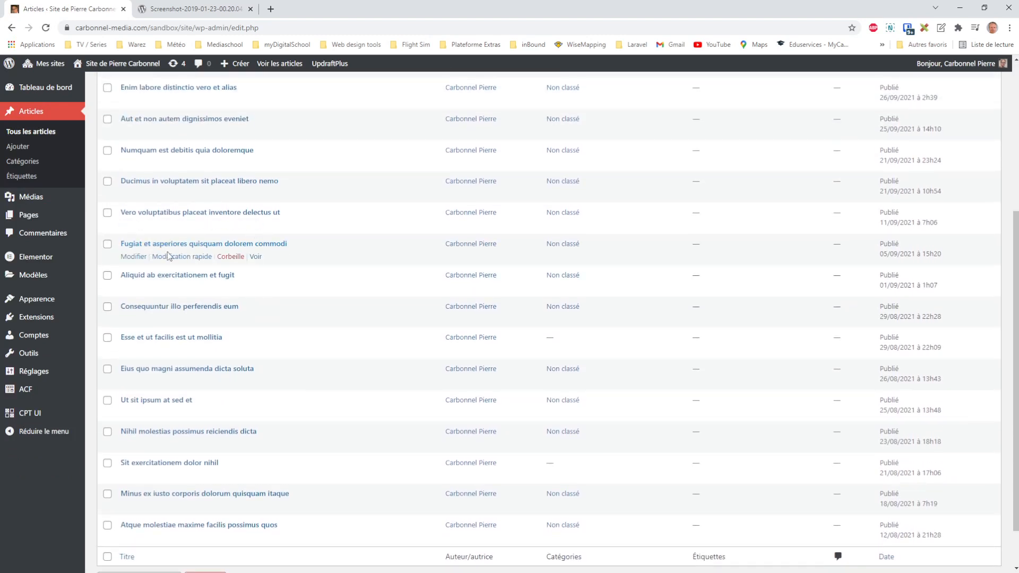
pyautogui.click(257, 257)
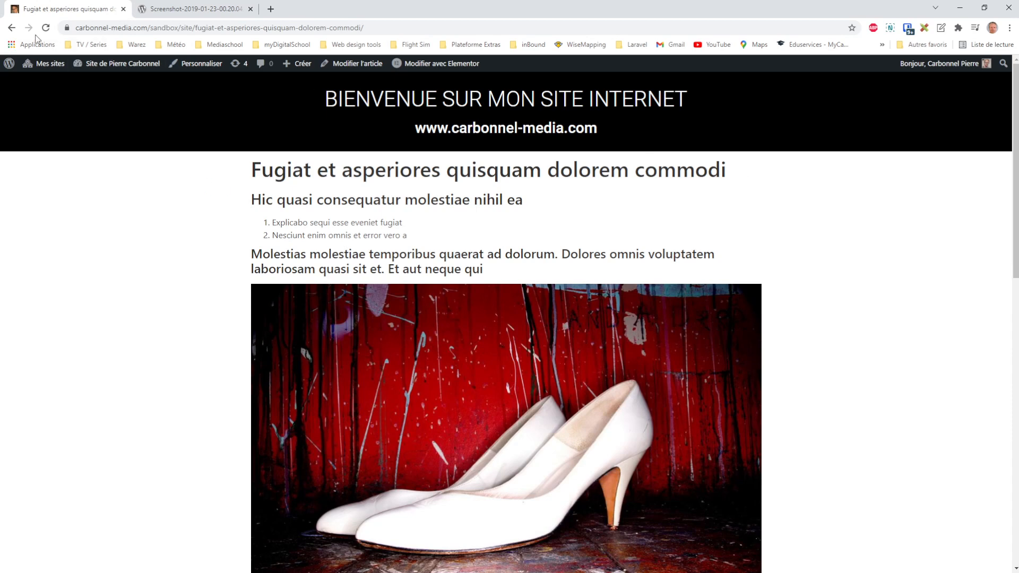
pyautogui.click(16, 29)
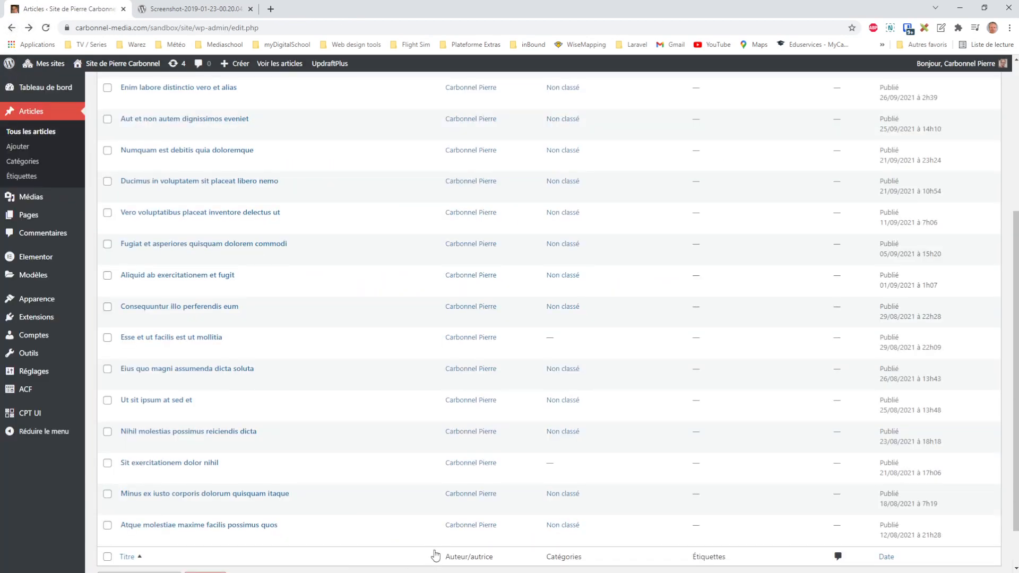
# Open the Theme Builder template list and examine the Type and Instances values of the header du site template
pyautogui.click(111, 305)
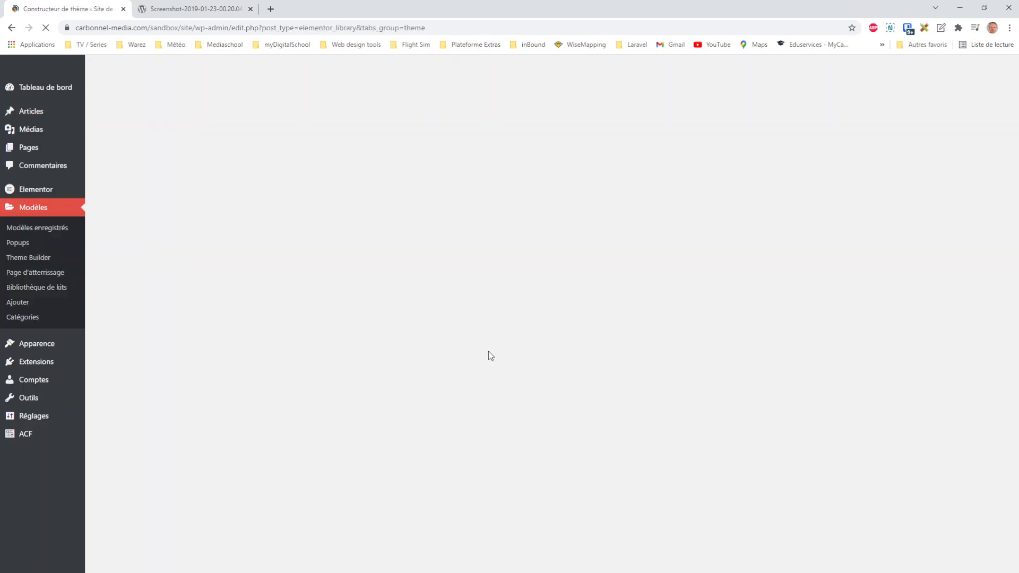
pyautogui.click(35, 260)
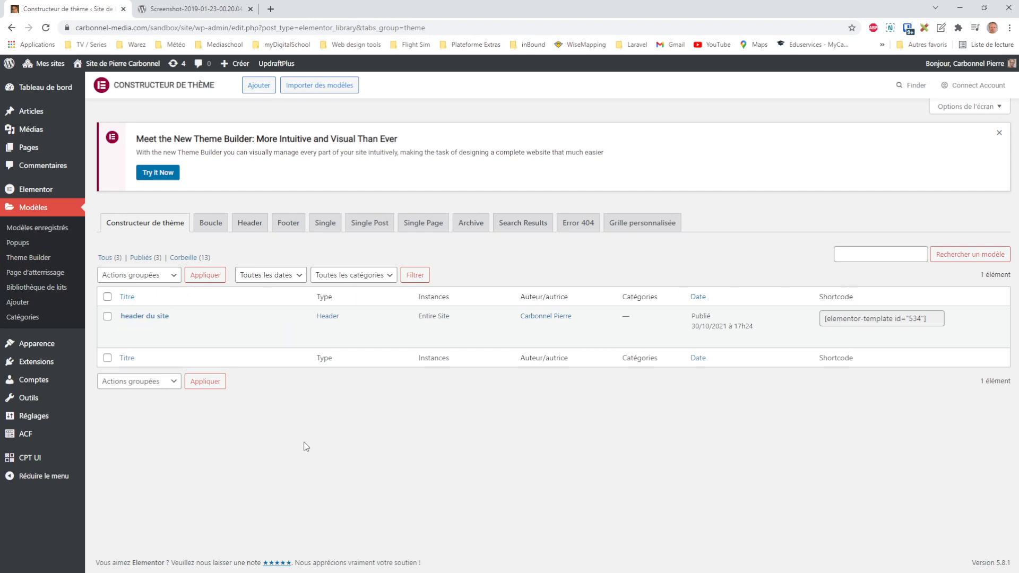
pyautogui.moveTo(152, 320)
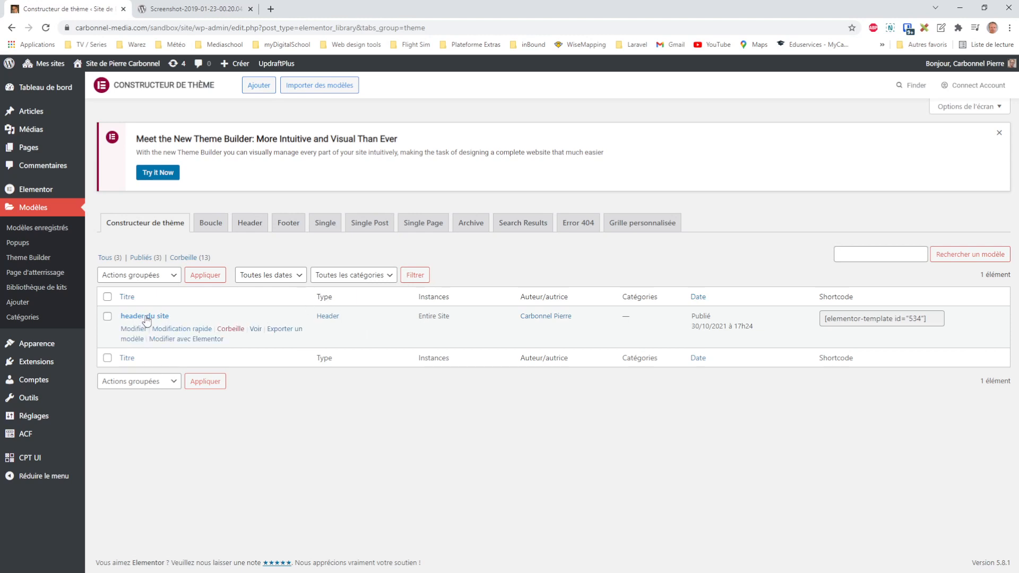
pyautogui.doubleClick(330, 298)
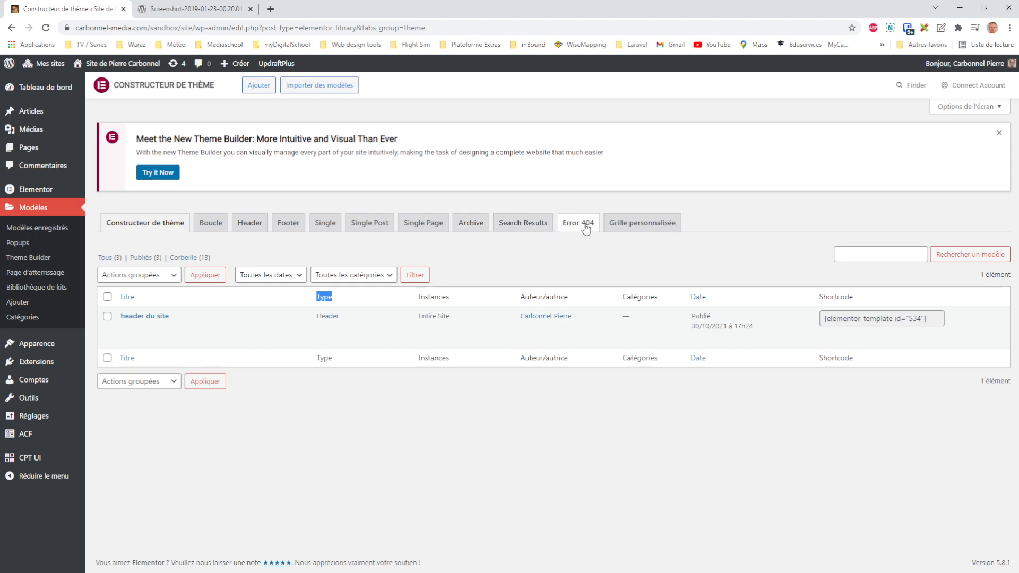
pyautogui.moveTo(450, 297); pyautogui.dragTo(415, 298)
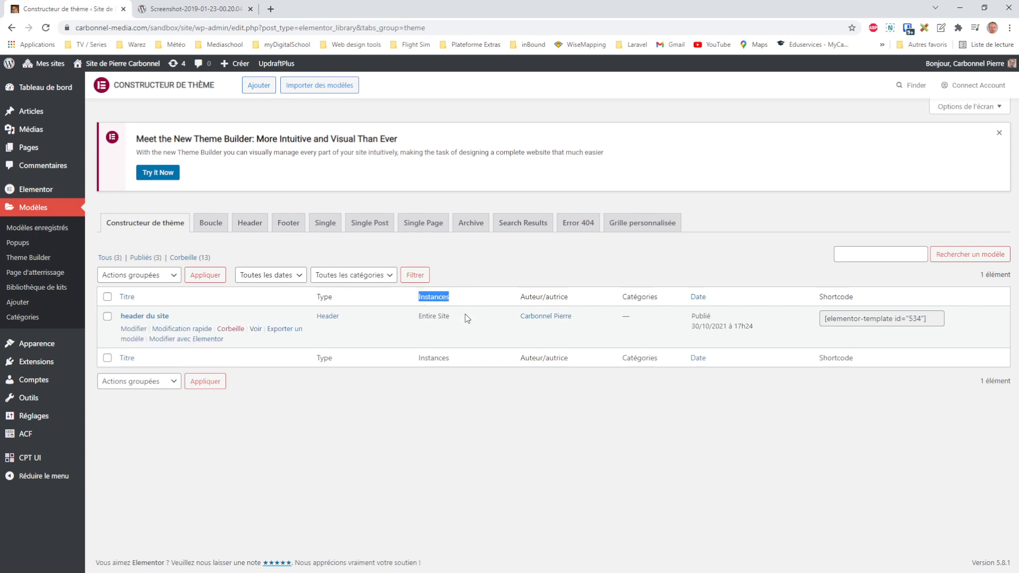
pyautogui.moveTo(452, 318); pyautogui.dragTo(413, 317)
pyautogui.click(460, 429)
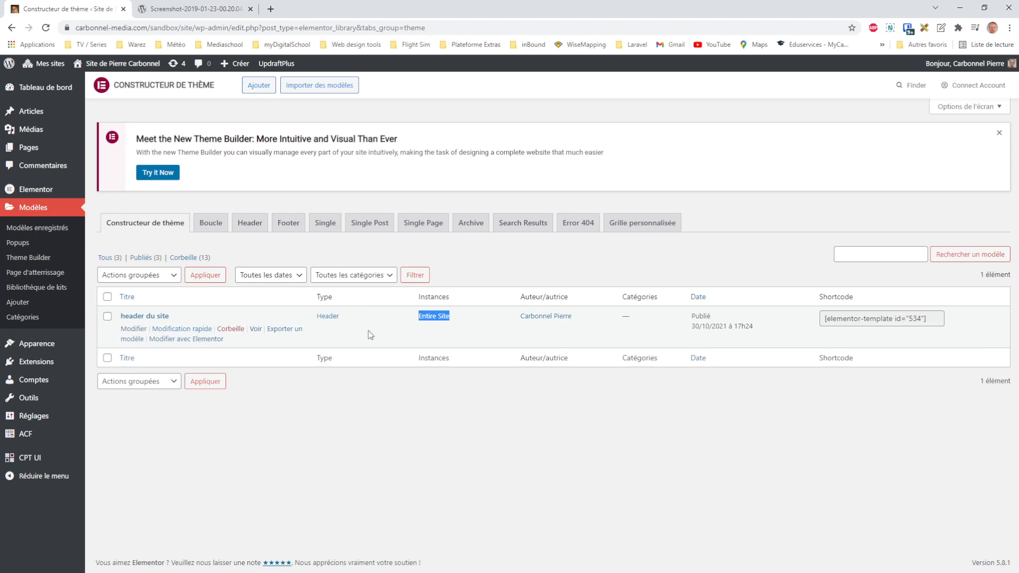
pyautogui.click(481, 480)
pyautogui.moveTo(460, 317); pyautogui.dragTo(396, 320)
pyautogui.click(402, 400)
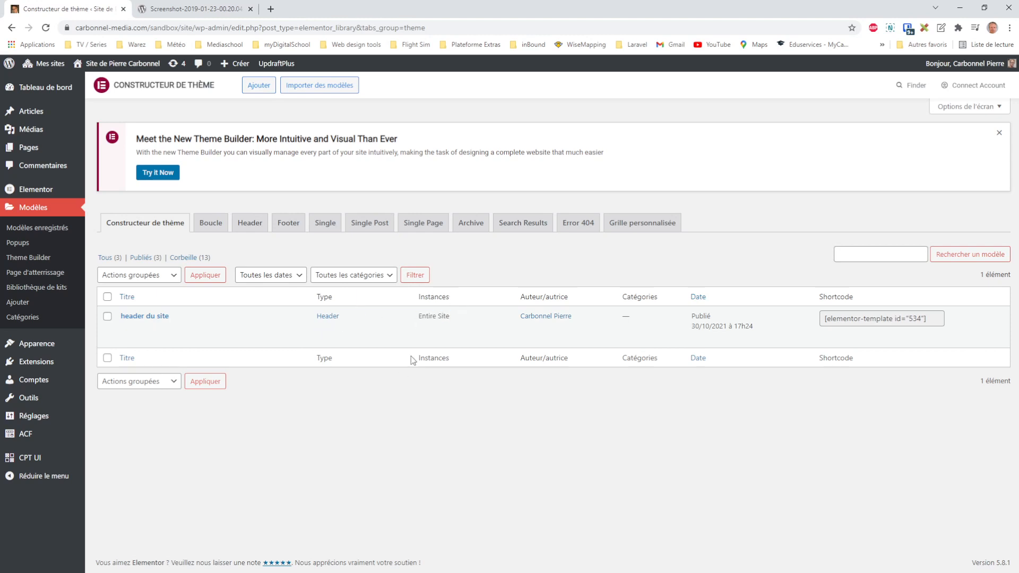
pyautogui.moveTo(454, 302); pyautogui.dragTo(406, 319)
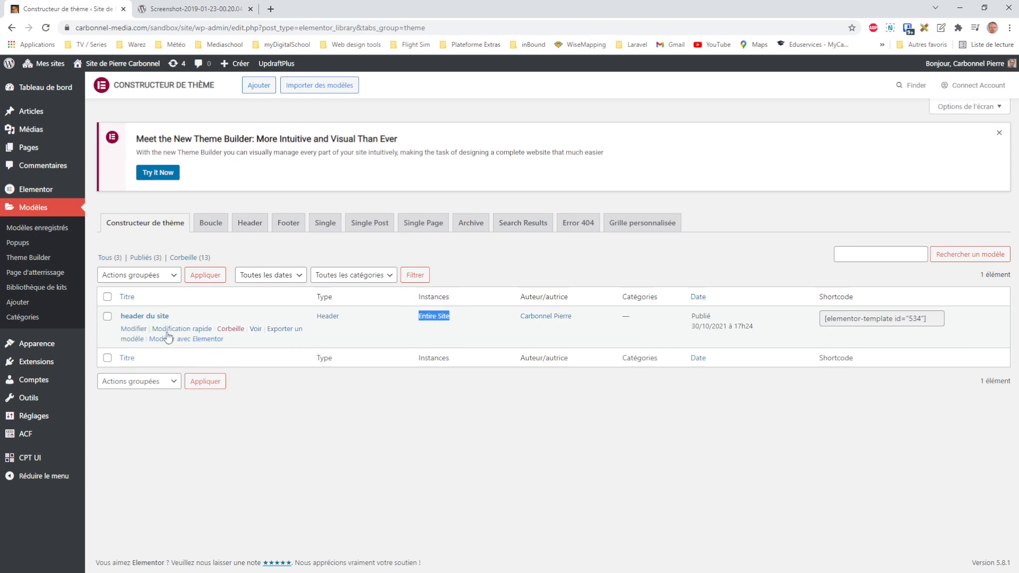
pyautogui.click(456, 381)
# Remove the Entire Site display condition from the header du site template in Elementor, save, and return to the Theme Builder list
pyautogui.click(189, 342)
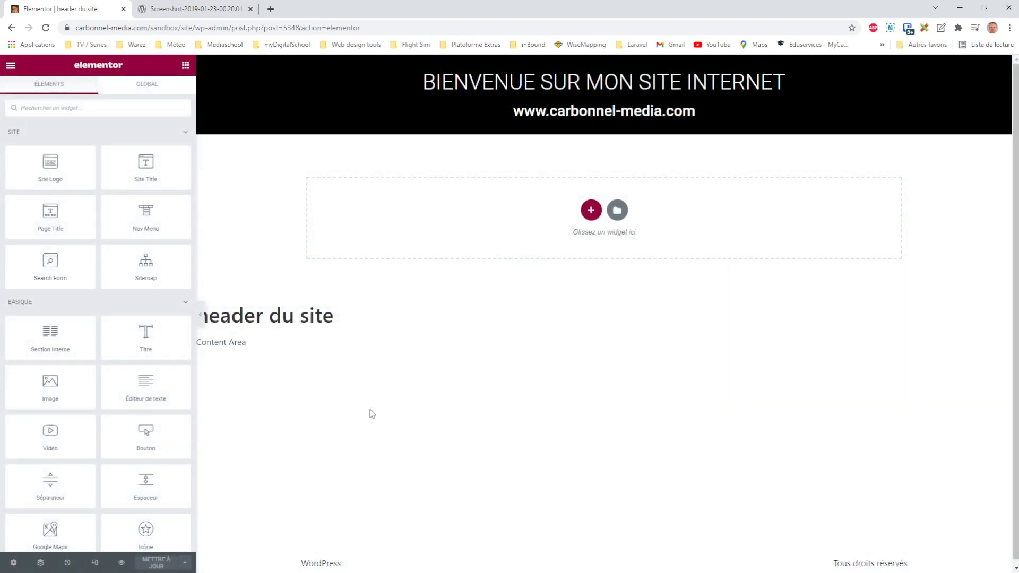
pyautogui.click(184, 563)
pyautogui.click(71, 512)
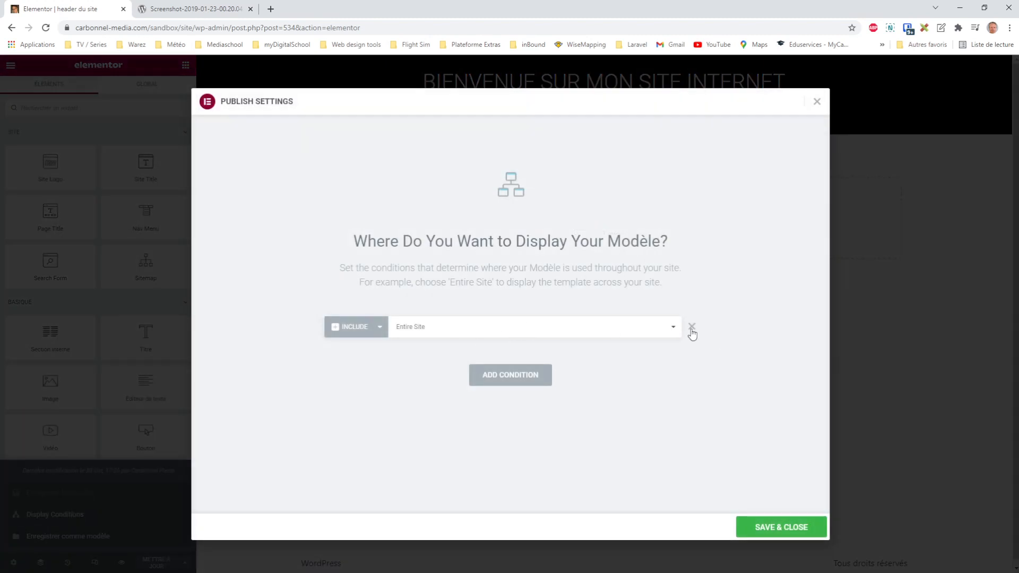
pyautogui.click(692, 328)
pyautogui.click(781, 535)
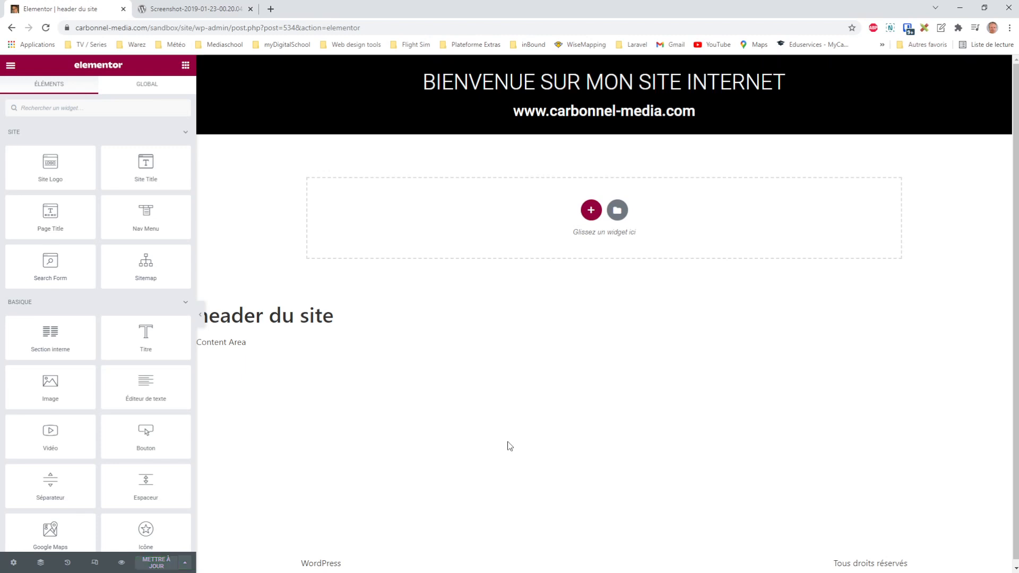
pyautogui.click(10, 65)
pyautogui.click(79, 257)
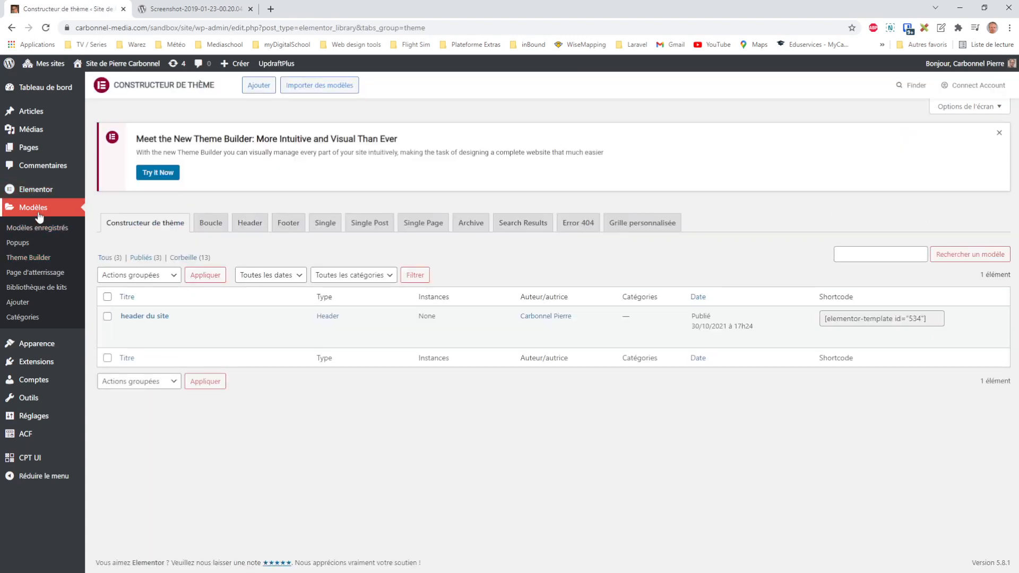
# Check the header template's Instances value and view the live home page to see which header it uses
pyautogui.moveTo(137, 325)
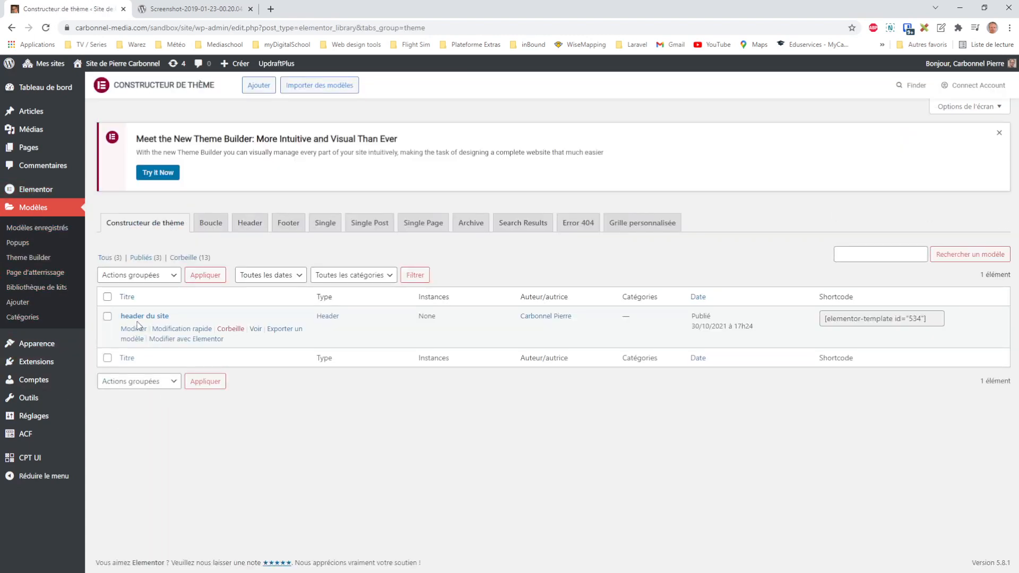
pyautogui.moveTo(424, 319); pyautogui.dragTo(411, 324)
pyautogui.click(431, 324)
pyautogui.click(142, 80)
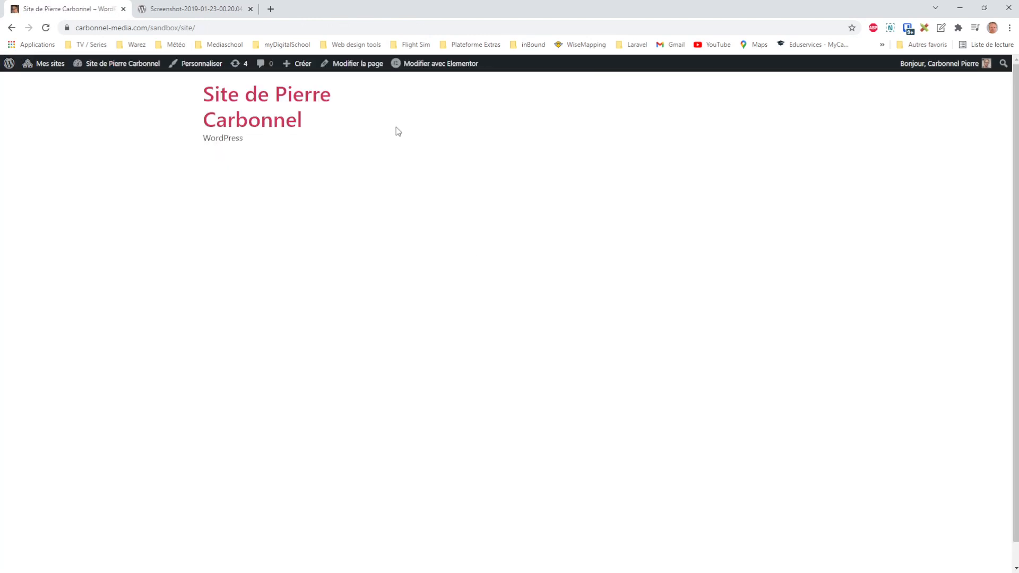
pyautogui.click(10, 31)
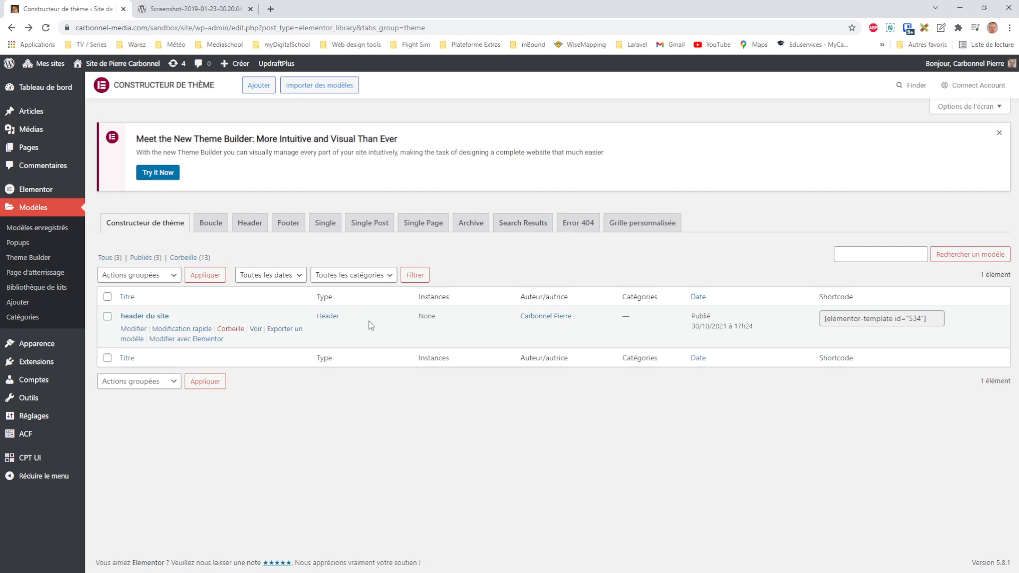
# Examine the Shortcode column and highlight the shortcode of the header du site template
pyautogui.moveTo(858, 300); pyautogui.dragTo(814, 299)
pyautogui.click(854, 294)
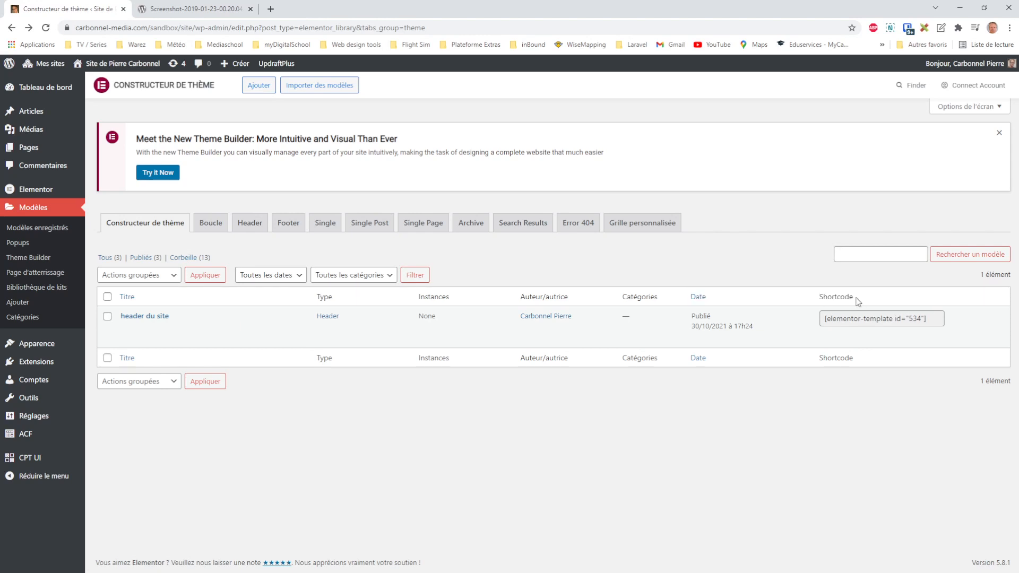
pyautogui.click(937, 321)
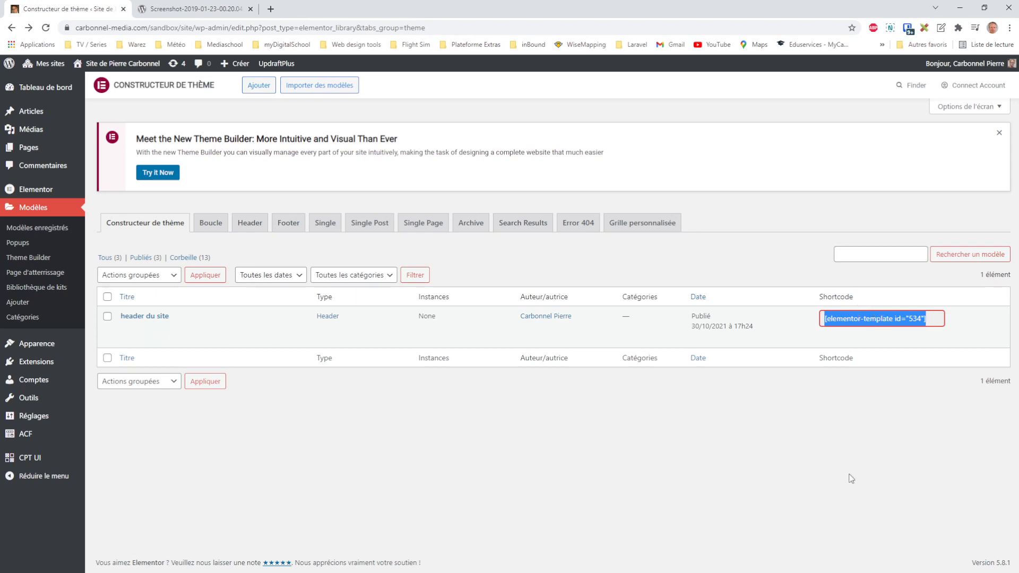
pyautogui.click(878, 432)
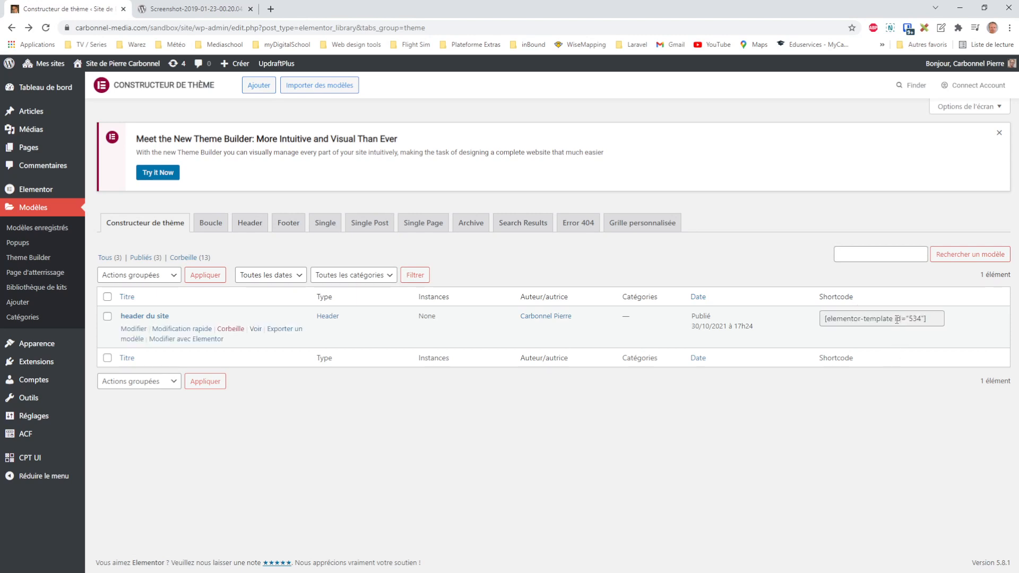
pyautogui.click(930, 318)
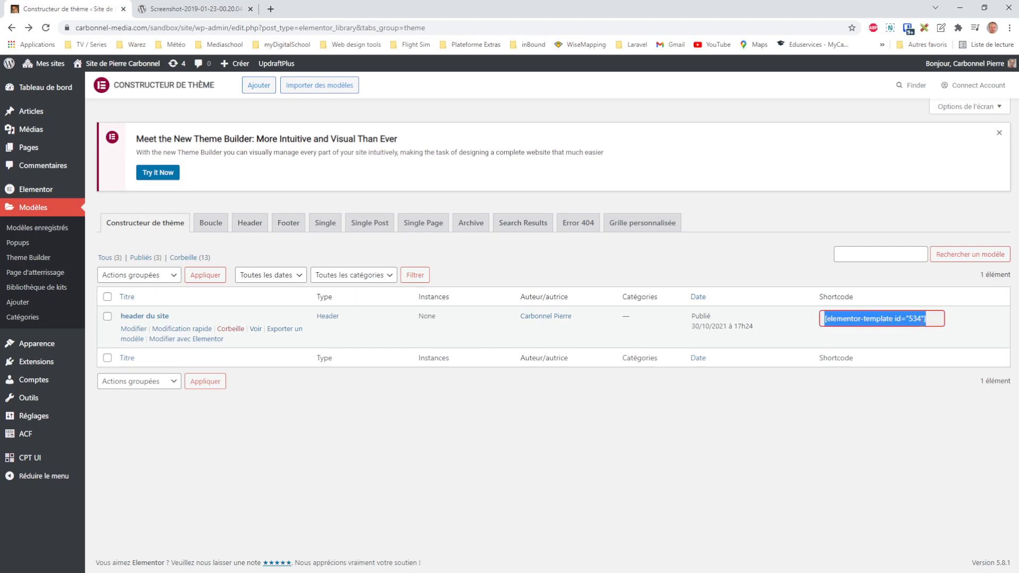
pyautogui.click(891, 463)
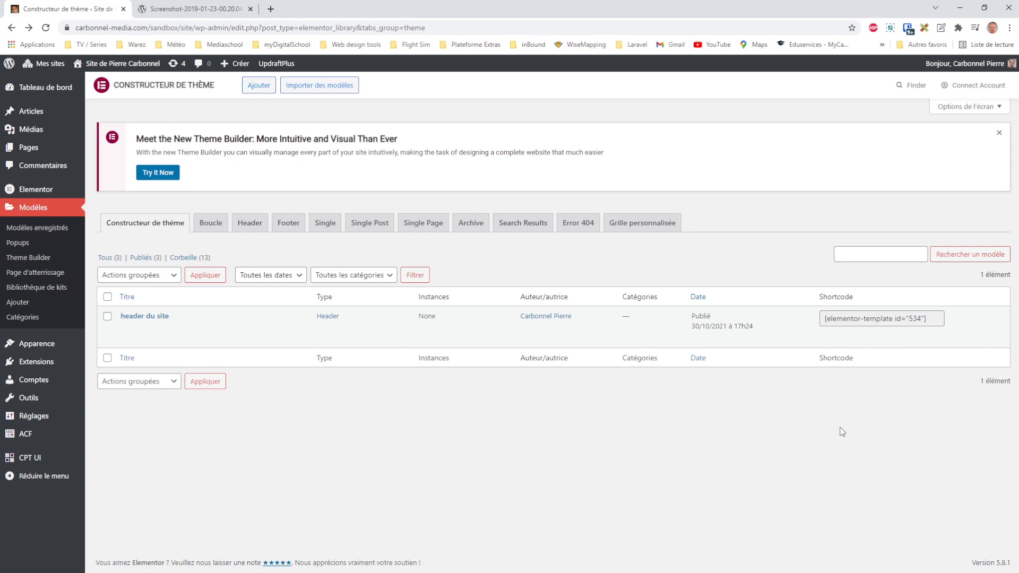
pyautogui.click(881, 318)
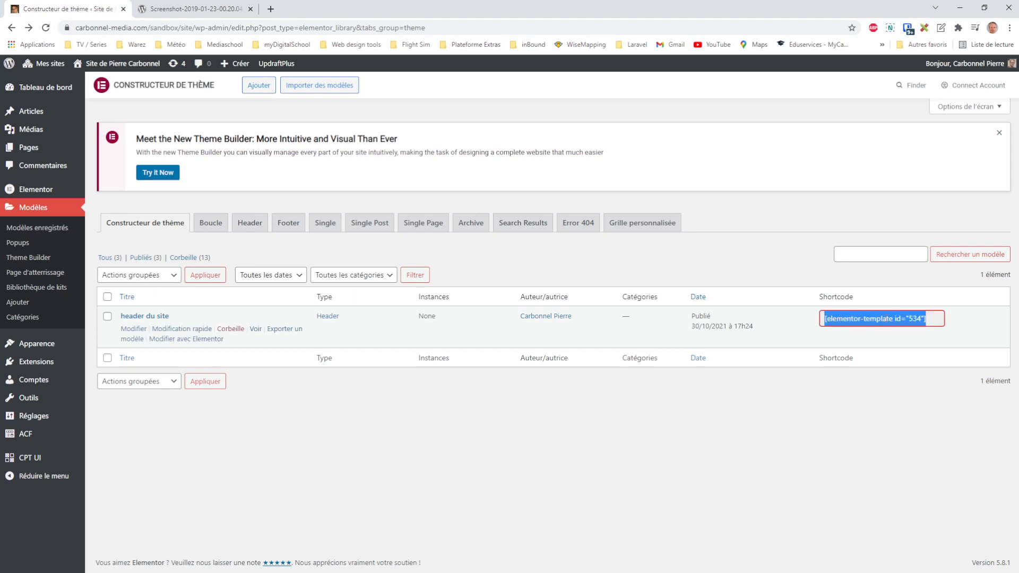
pyautogui.click(924, 319)
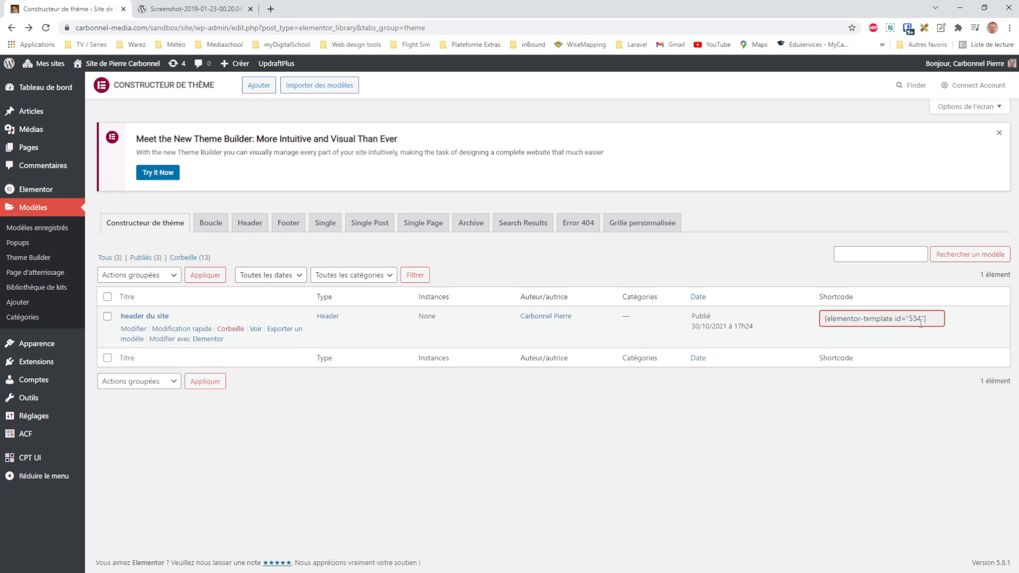